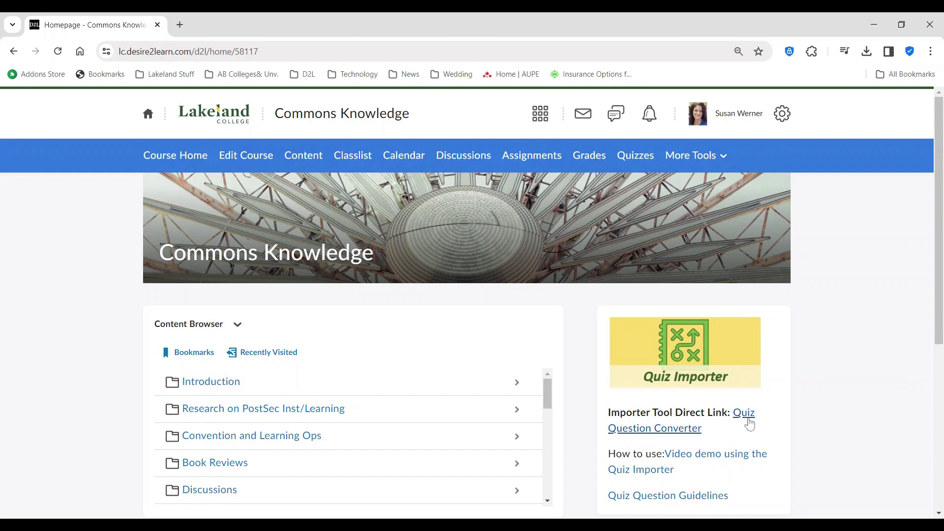
Open the Quiz Question Converter from the course homepage and bring up its question formatting instructions.
scroll(741, 425, down, 1)
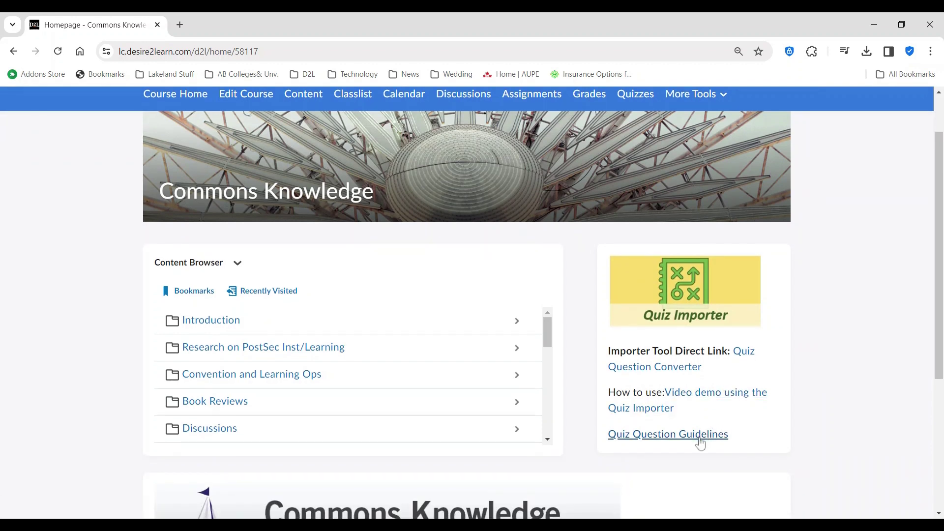
click(751, 354)
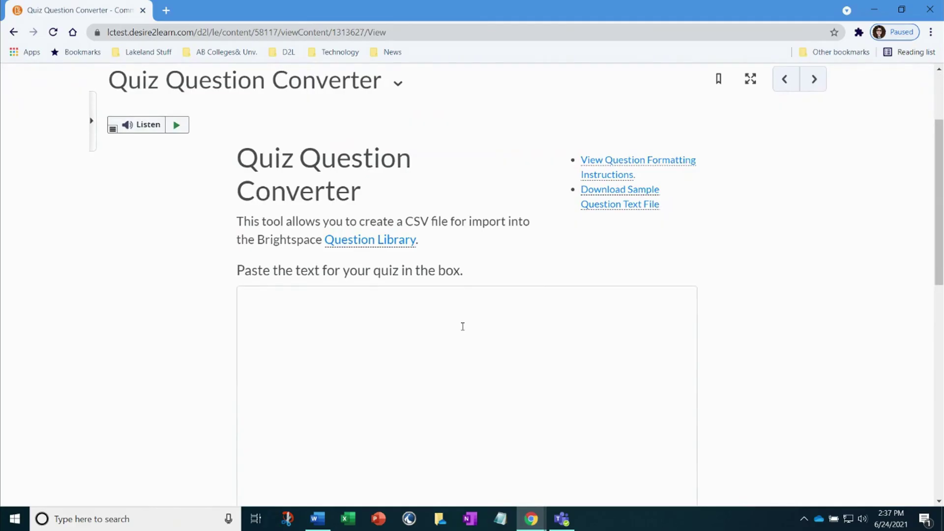
scroll(463, 326, up, 1)
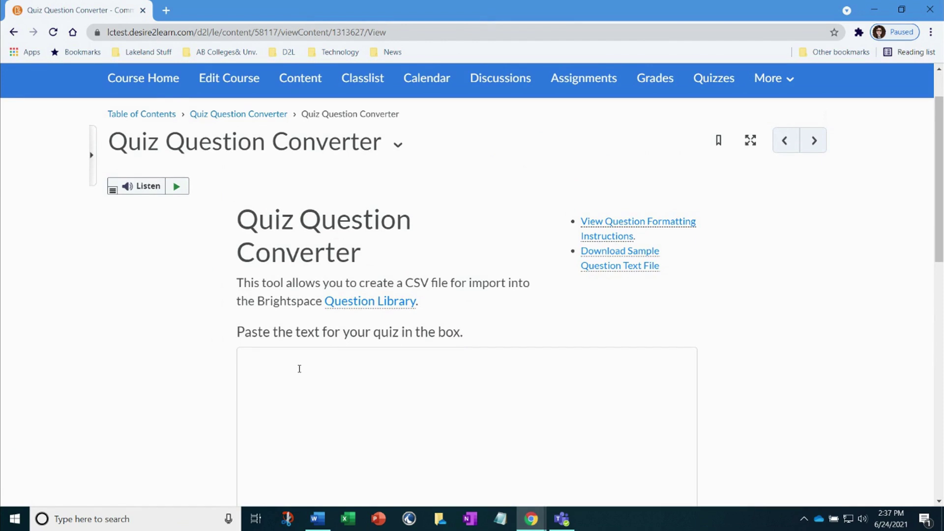
click(681, 225)
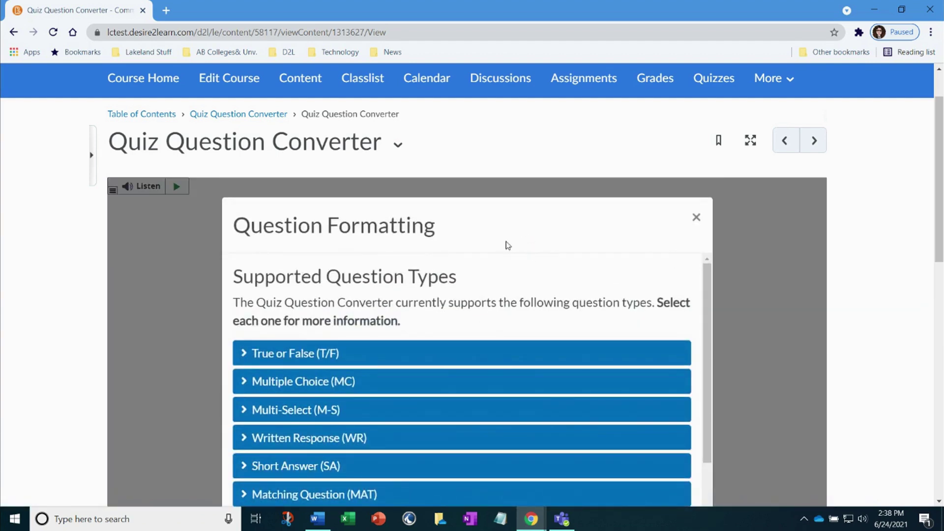
Expand the True or False formatting section and copy its example question about water together with the answer.
scroll(295, 315, down, 1)
click(242, 295)
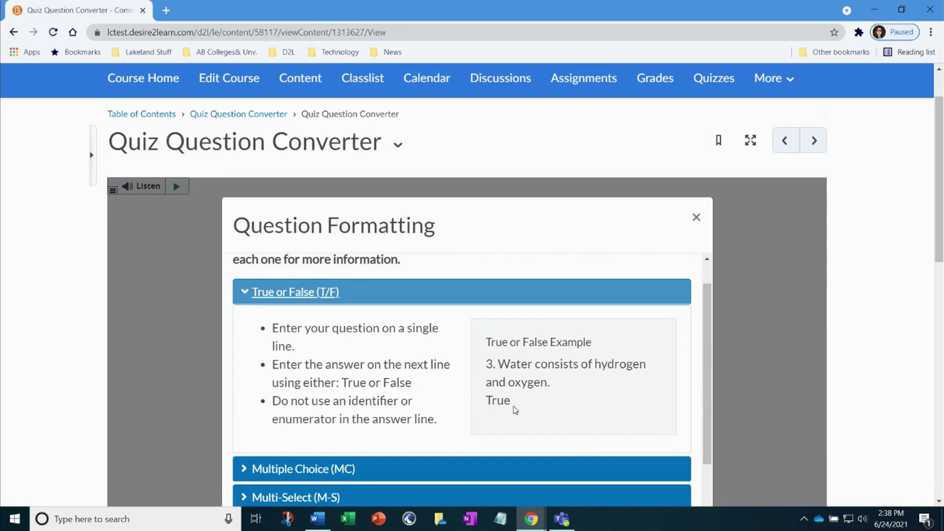
drag(489, 364, 544, 408)
key(ctrl+c)
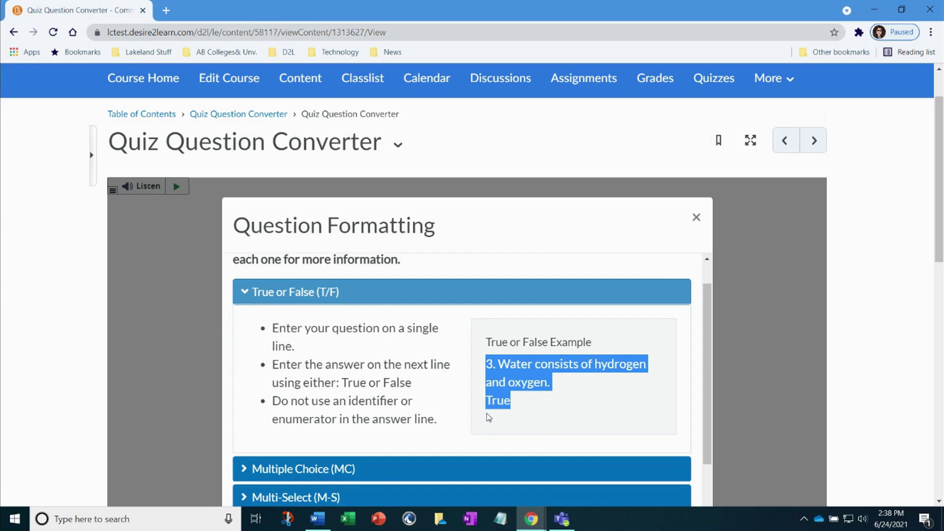
Expand the Multiple Choice formatting section and review its rules, its example and the remaining question types.
scroll(244, 406, down, 2)
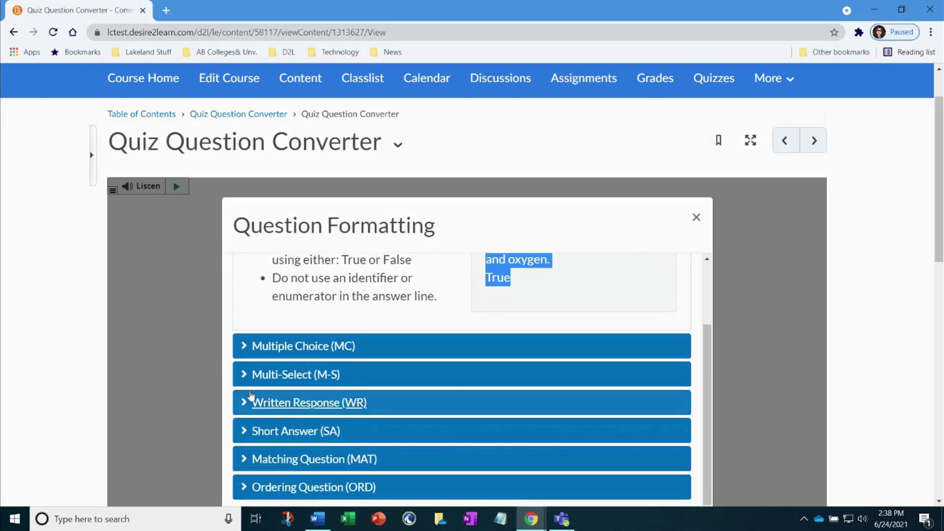
click(247, 346)
scroll(488, 423, down, 2)
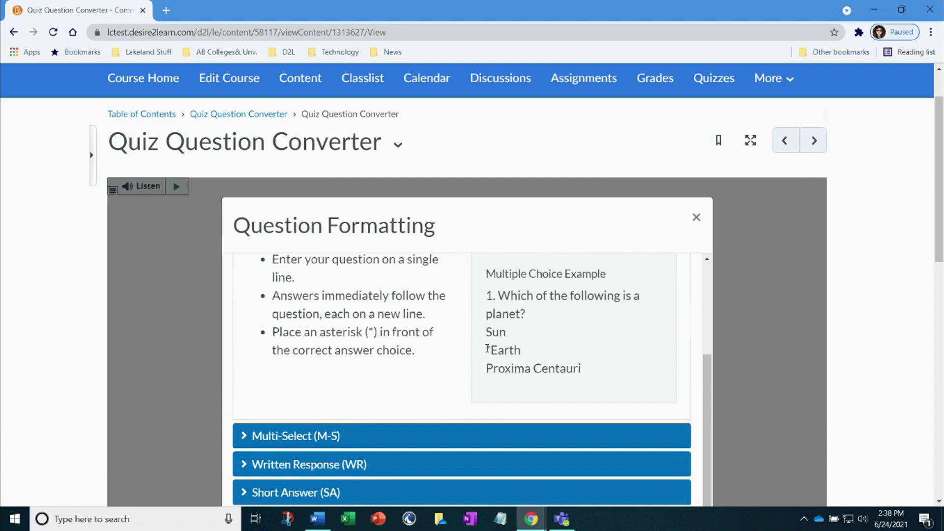
scroll(369, 372, down, 1)
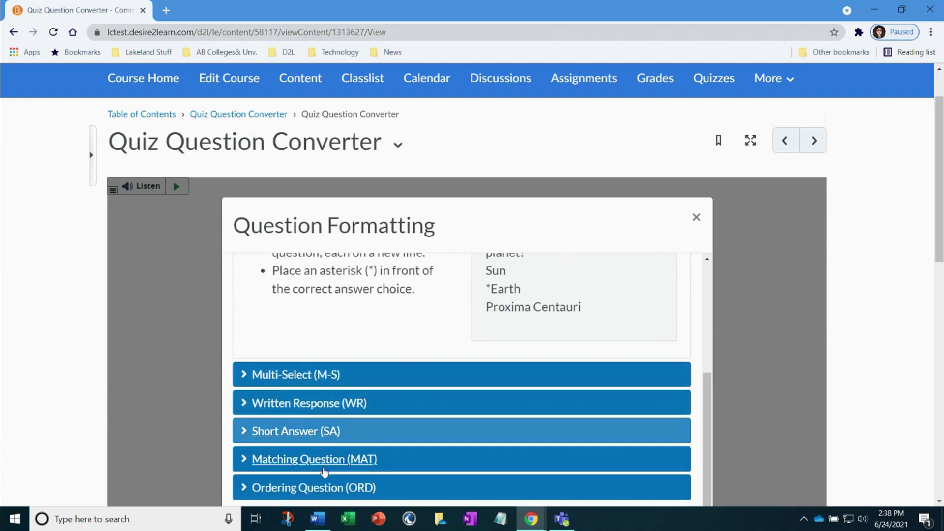
Switch to the Word quiz document and paste the copied true/false example on a new line after question 16.
click(317, 519)
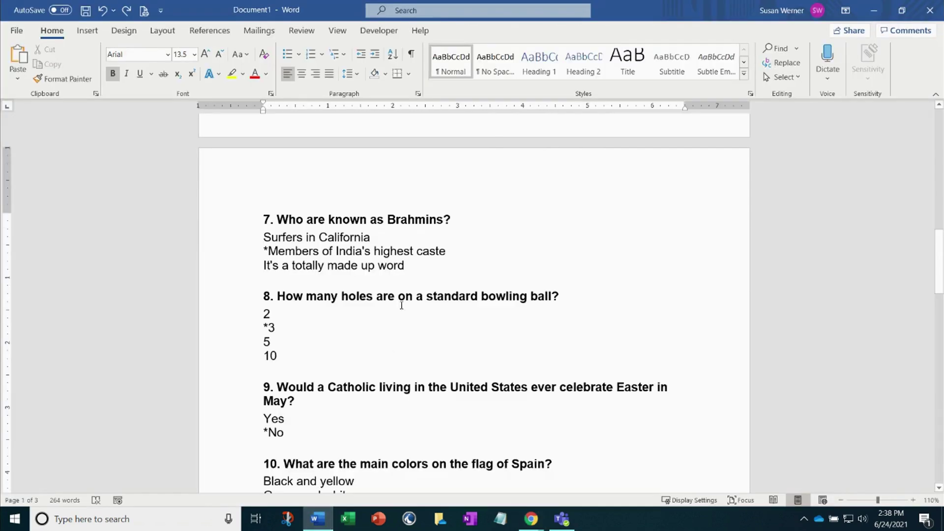
scroll(394, 333, up, 15)
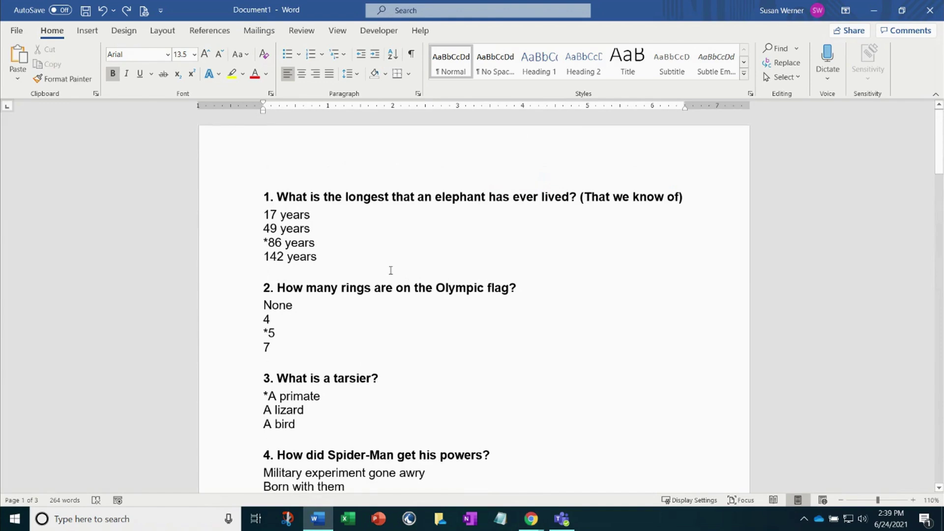
scroll(487, 265, down, 15)
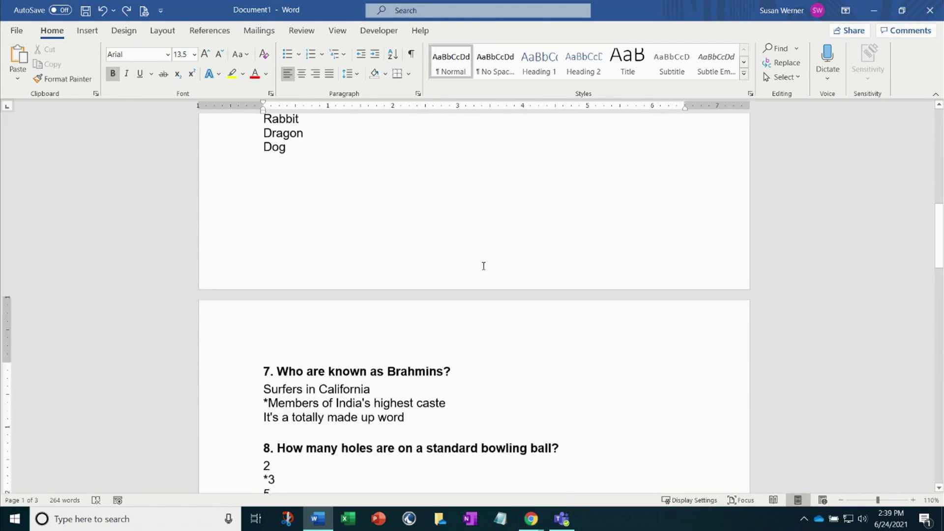
scroll(483, 266, down, 20)
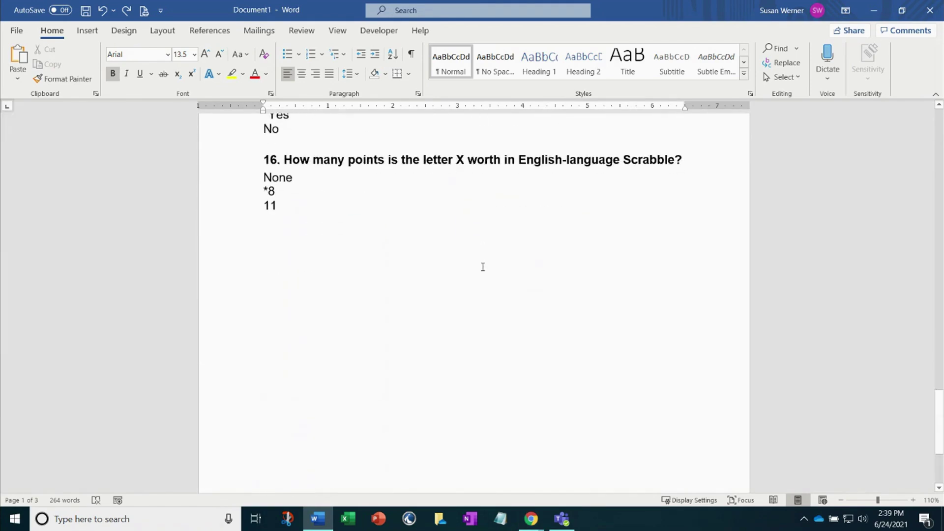
click(303, 196)
key(Return)
key(ctrl+v)
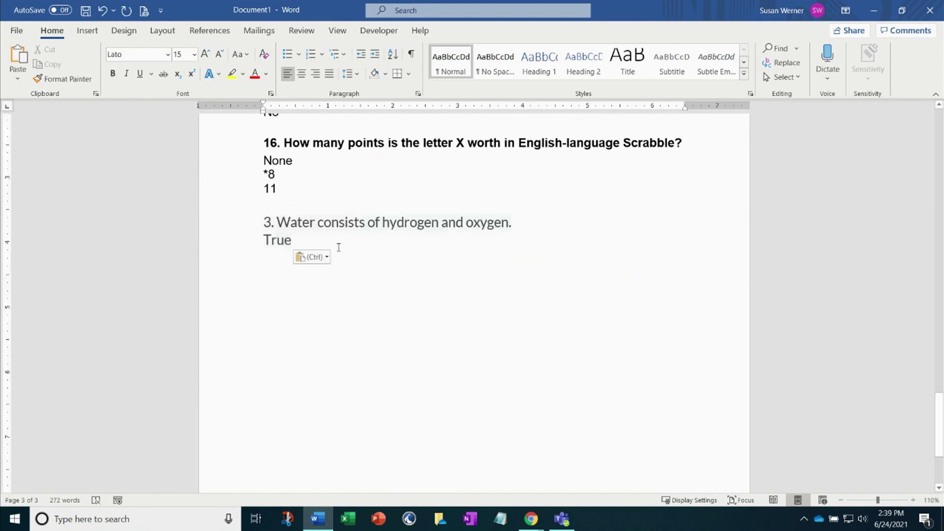
Strip the question numbers by selecting the whole document, applying a numbered list and removing it again.
scroll(364, 268, up, 2)
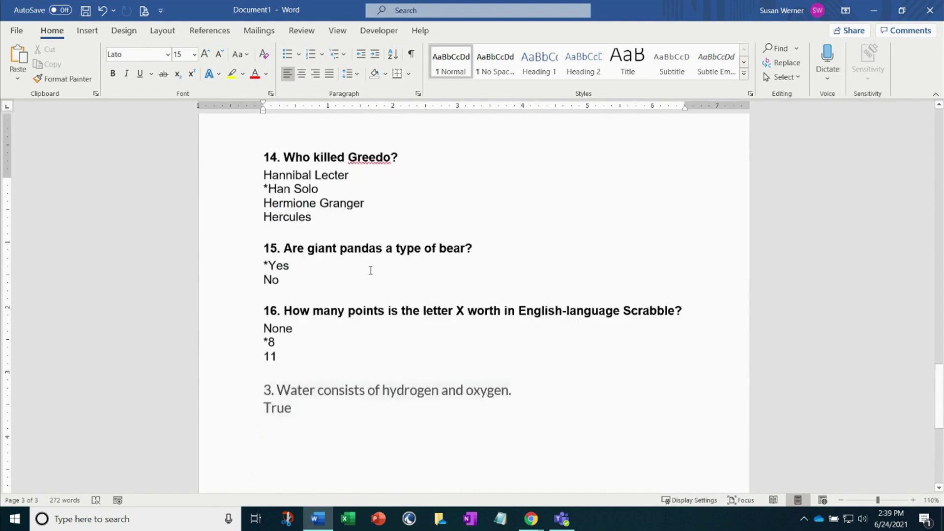
scroll(364, 268, up, 20)
scroll(404, 277, up, 5)
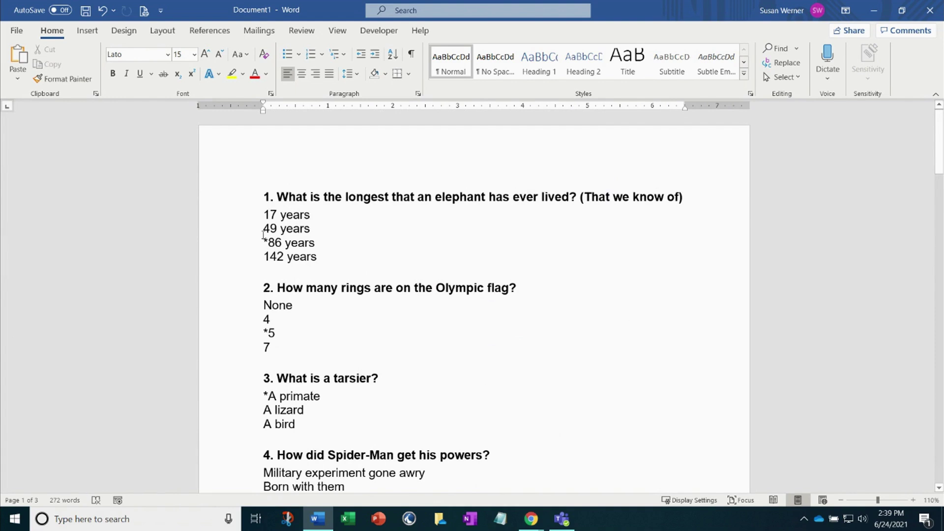
click(275, 197)
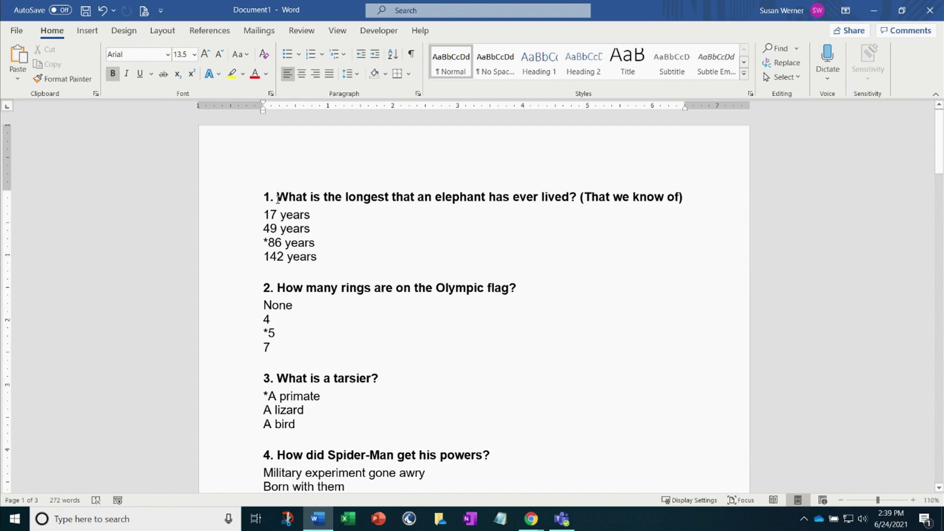
key(ctrl+a)
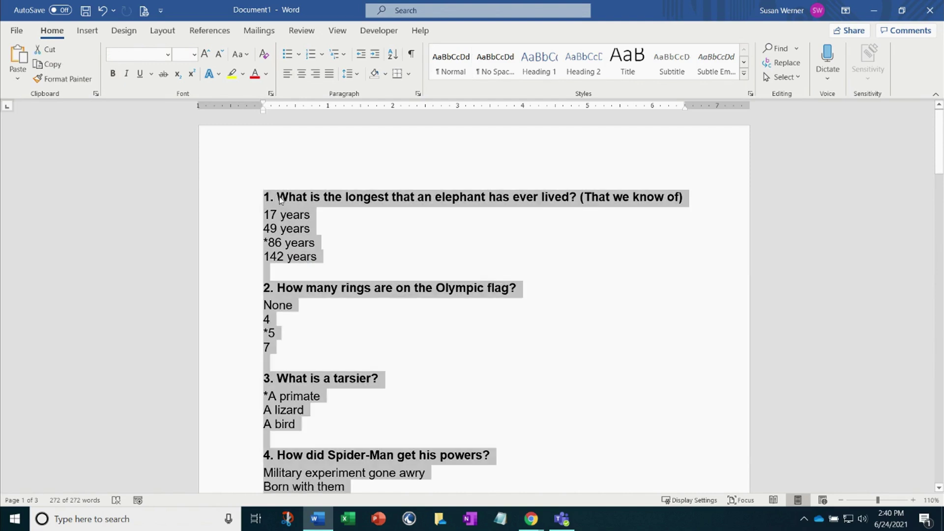
click(310, 57)
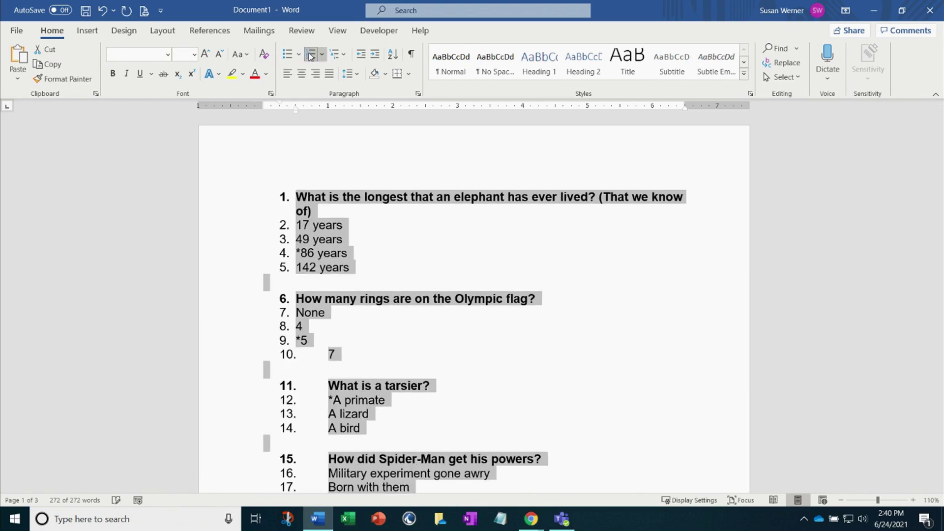
click(311, 56)
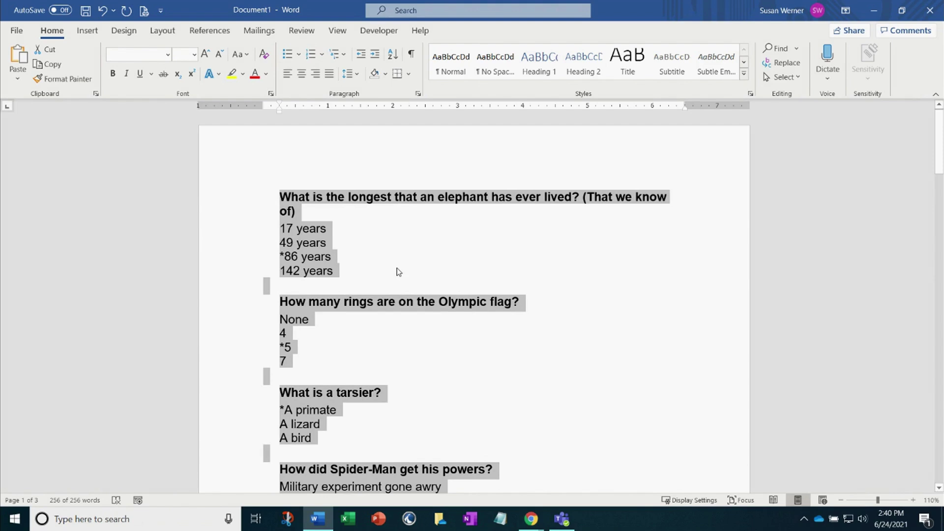
Switch back to the Quiz Question Converter in Chrome, close the formatting instructions and paste the quiz into the text box as plain text.
click(535, 524)
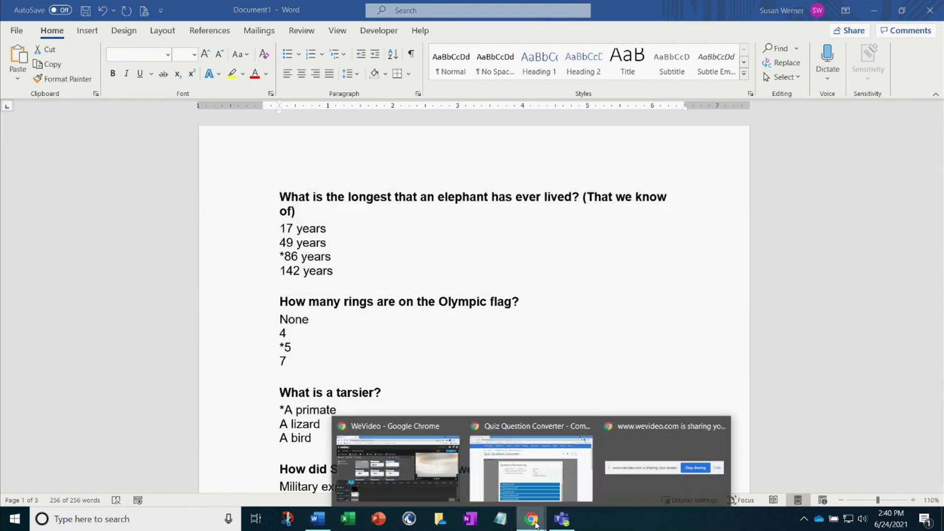
click(505, 471)
click(696, 217)
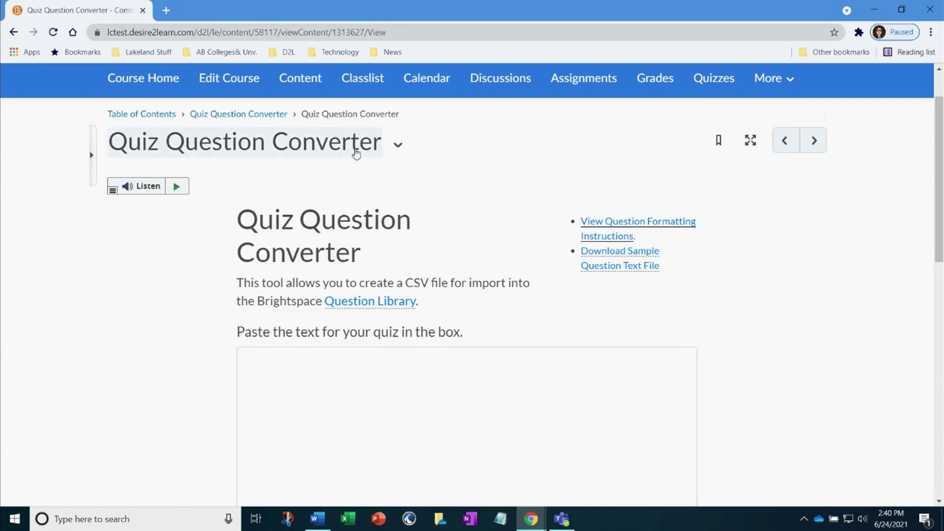
scroll(344, 278, down, 3)
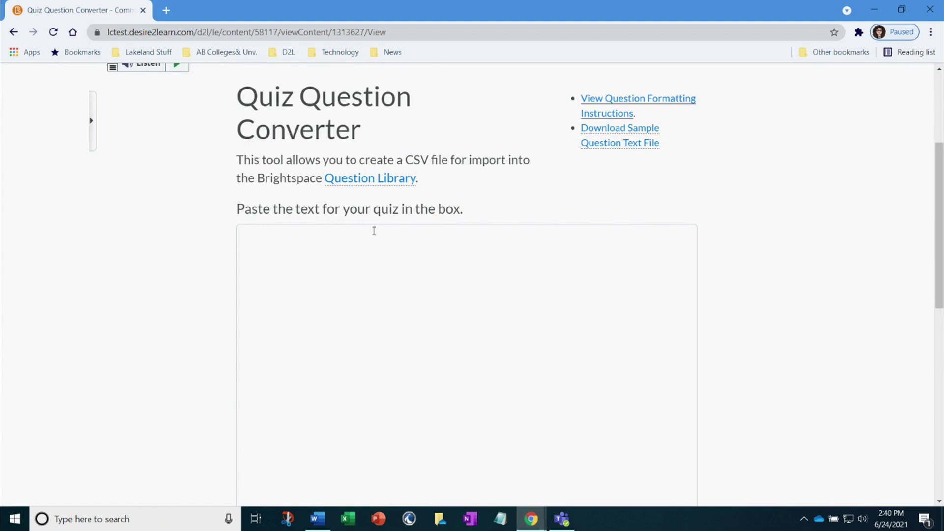
click(260, 238)
right_click(261, 239)
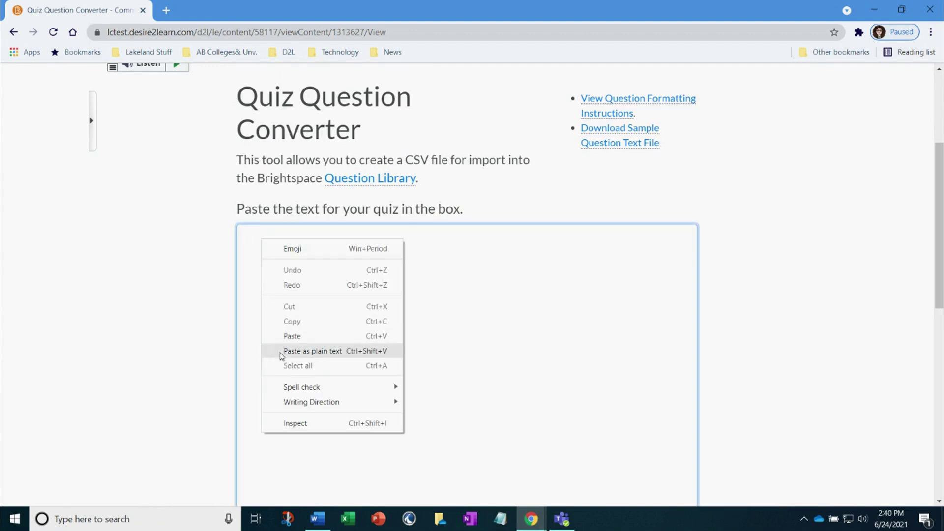
click(306, 353)
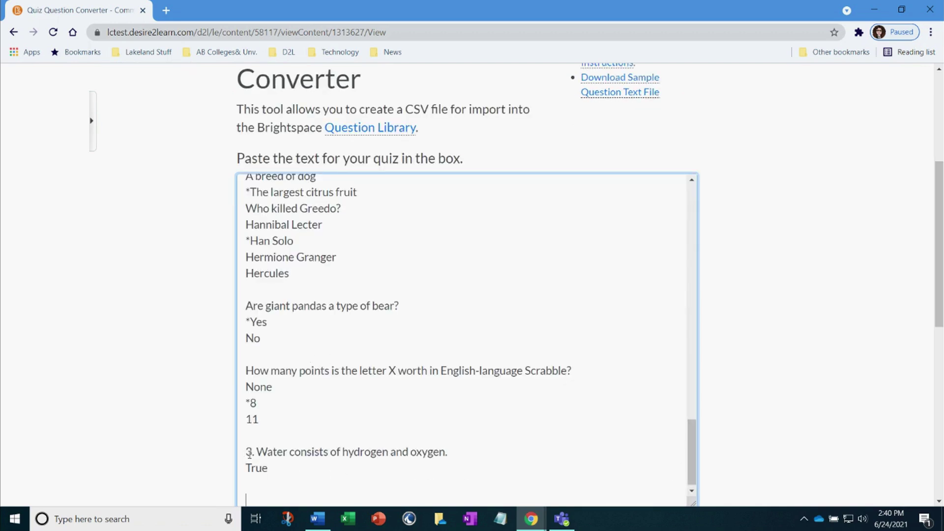
Check the pasted quiz from the first question for single-line questions, asterisks on correct answers and blank lines between questions.
drag(689, 459, 635, 211)
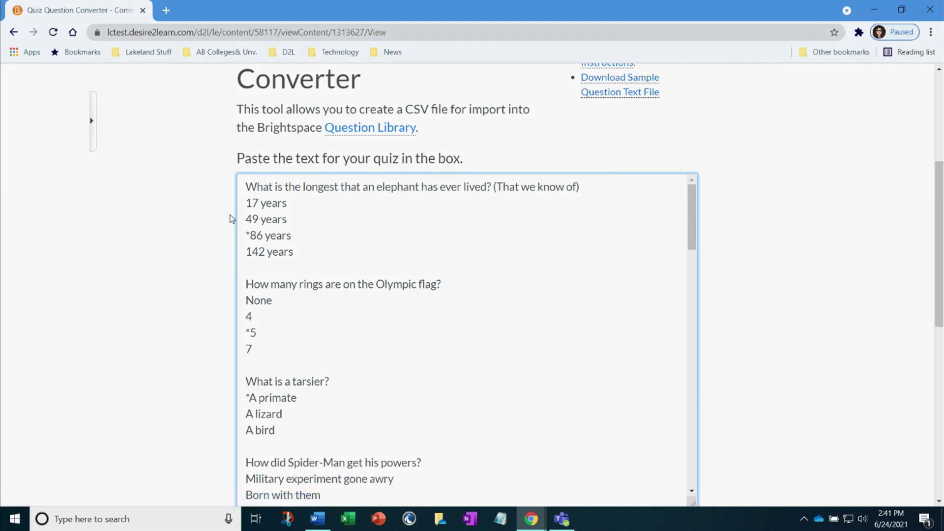
drag(249, 186, 602, 185)
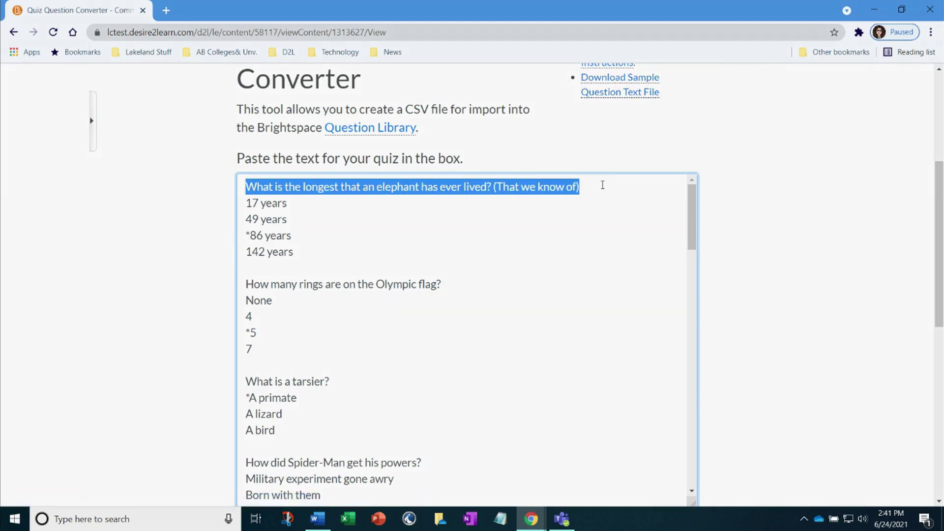
click(249, 234)
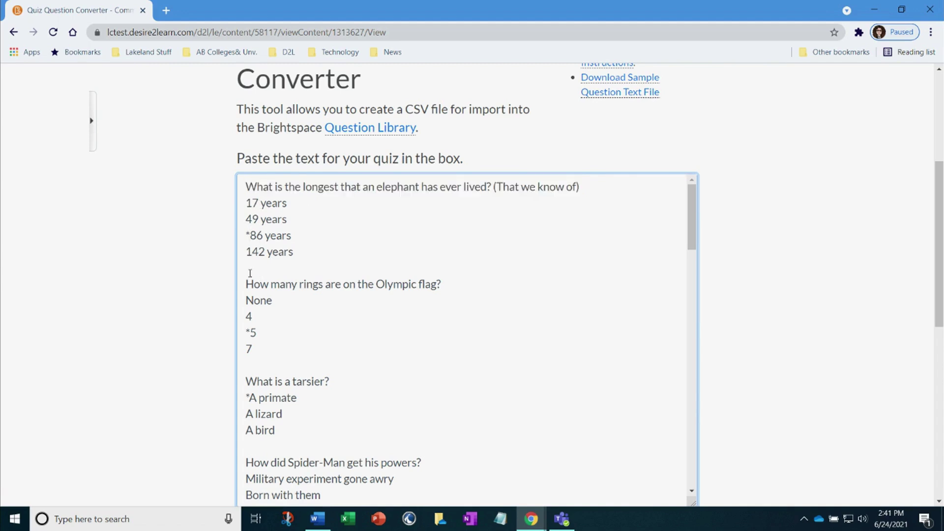
click(254, 268)
click(254, 366)
scroll(285, 396, down, 2)
scroll(286, 396, down, 1)
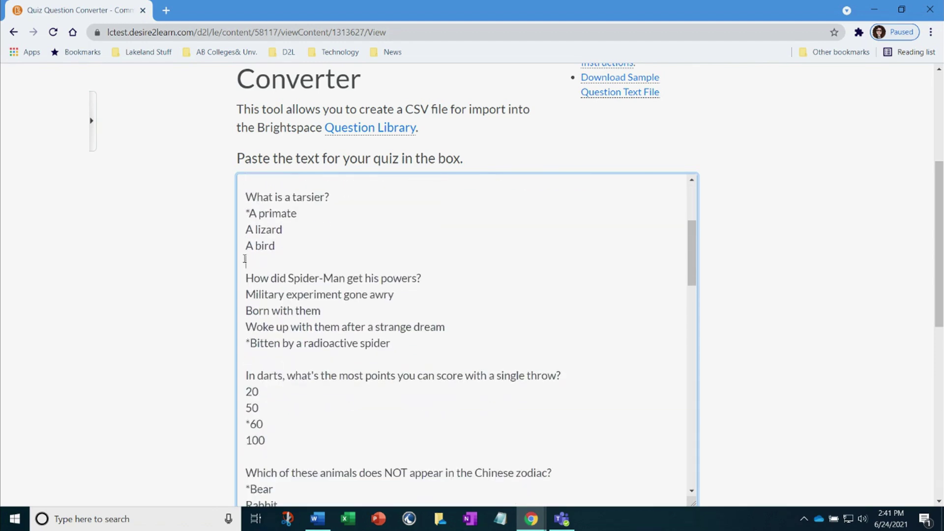
scroll(284, 306, down, 2)
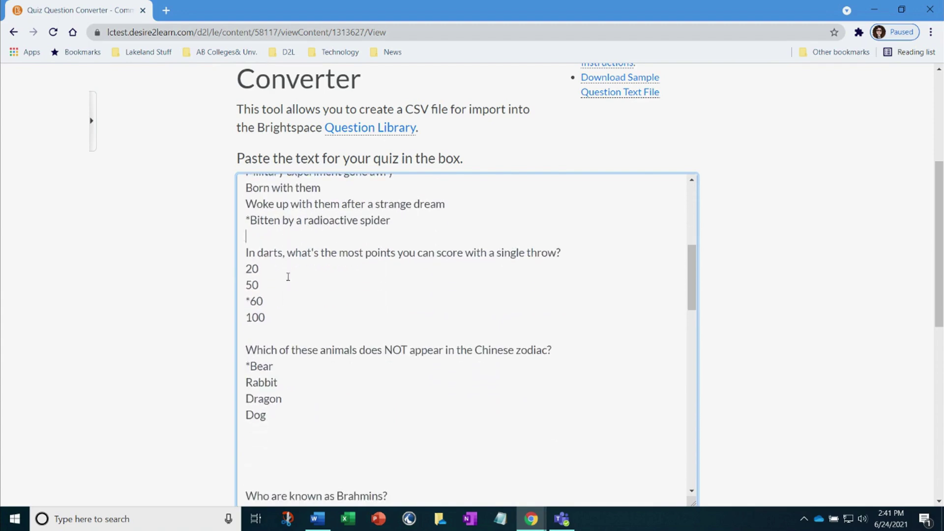
Delete the extra blank lines between the Chinese zodiac question and the Brahmins question, keeping one blank line.
scroll(248, 331, down, 2)
click(245, 309)
key(Delete)
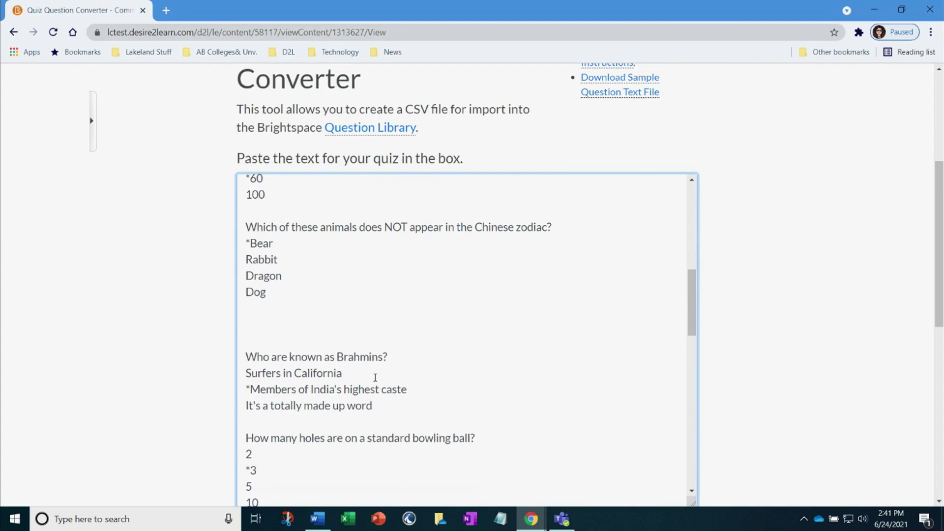
key(Delete)
key(Delete)
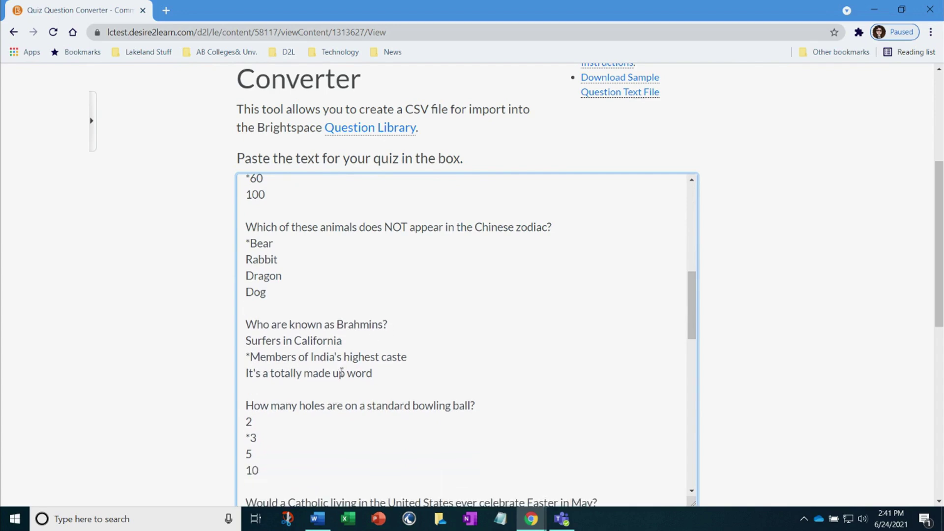
Check the following questions and highlight the ¶ character in the question asking for the symbol's name.
scroll(343, 372, down, 2)
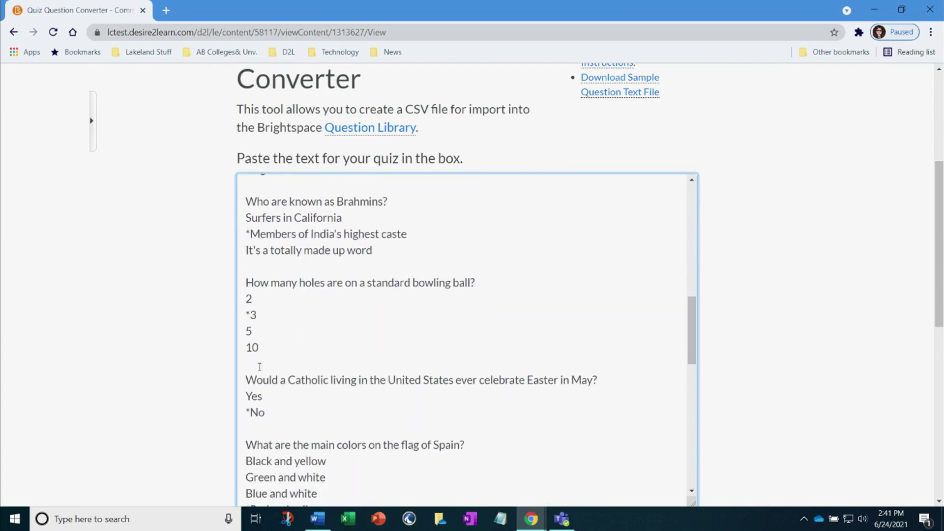
scroll(312, 416, down, 5)
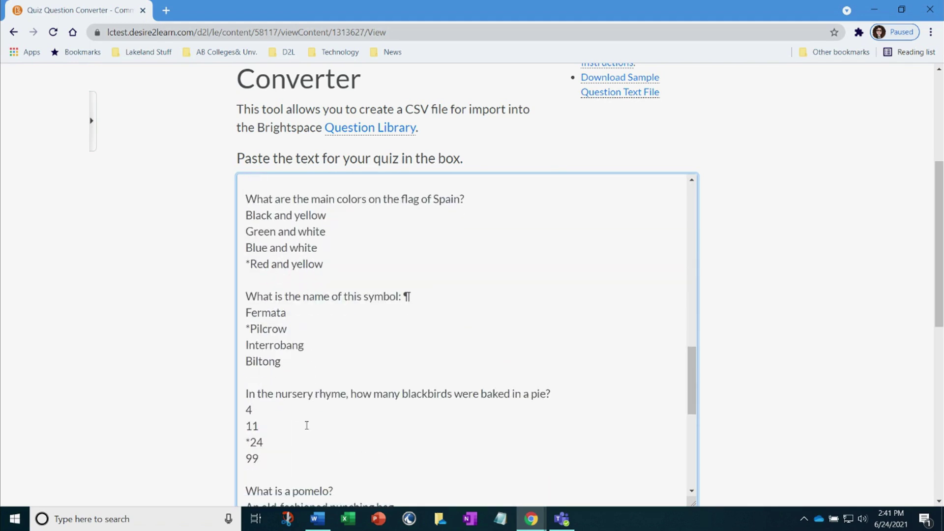
drag(404, 296, 421, 297)
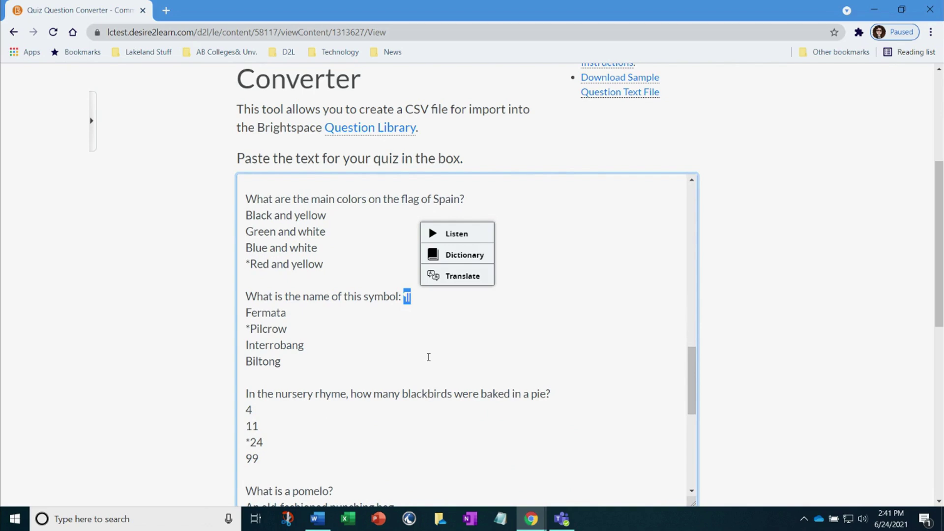
Re-examine the ¶ character at the end of the question asking for the symbol's name.
key(ctrl+c)
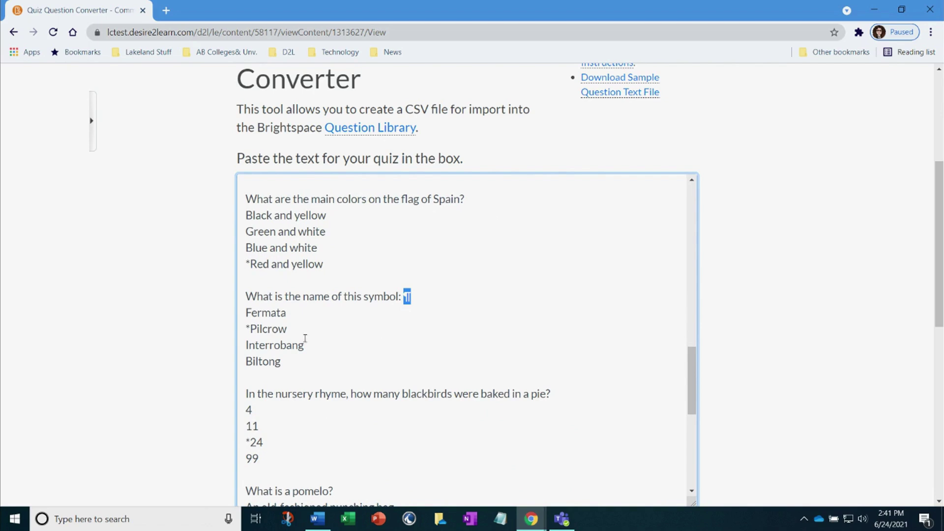
click(286, 300)
mouse_move(413, 296)
mouse_down()
mouse_move(400, 295)
mouse_move(415, 298)
mouse_up()
click(416, 320)
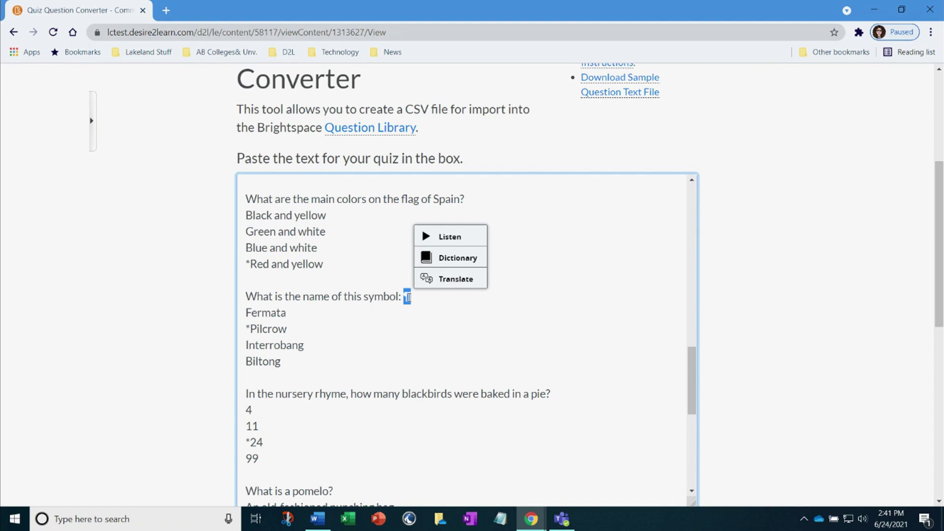
Insert a blank line between the pomelo question's last answer and "Who killed Greedo?", and check the spacing of the surrounding questions.
scroll(308, 331, down, 5)
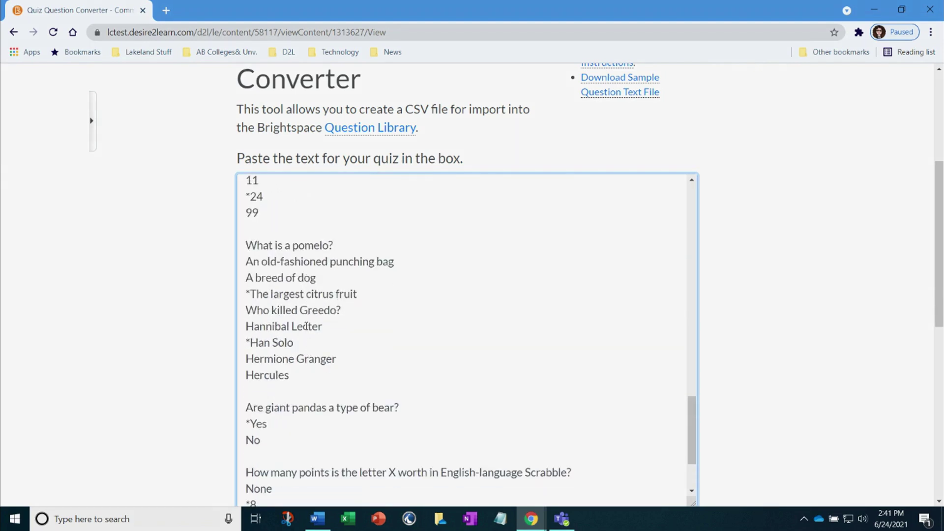
click(243, 310)
key(Return)
scroll(250, 325, down, 3)
scroll(297, 376, down, 5)
scroll(360, 316, up, 6)
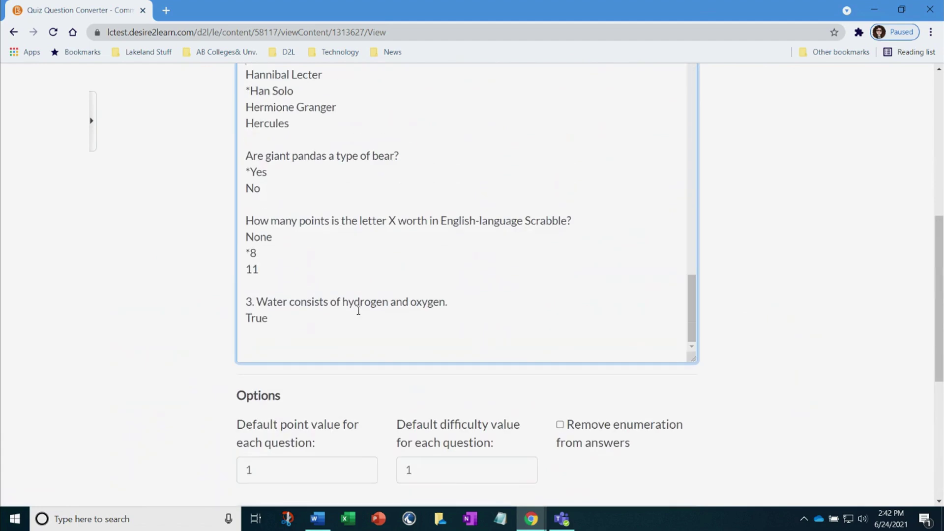
scroll(341, 209, up, 3)
scroll(344, 222, down, 3)
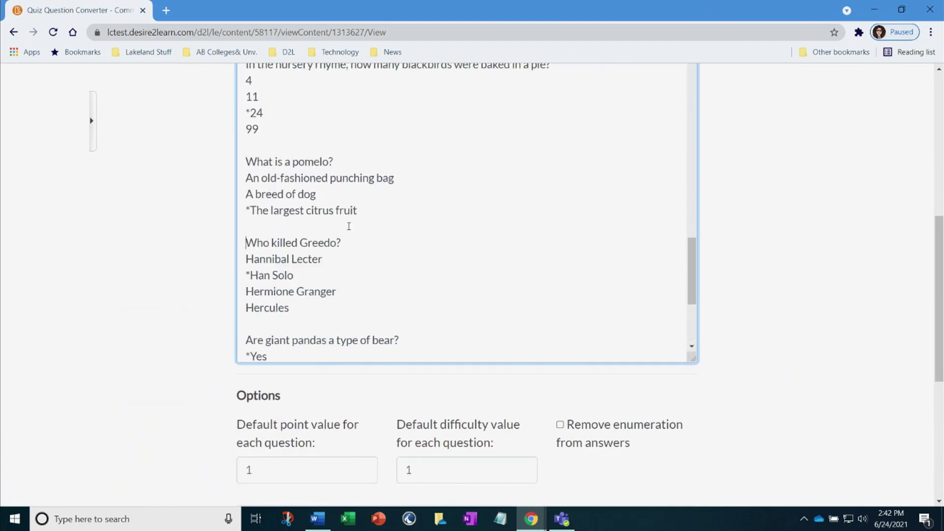
Remove the "3." numbering in front of the final question, "Water consists of hydrogen and oxygen.".
scroll(345, 265, down, 3)
scroll(329, 303, down, 3)
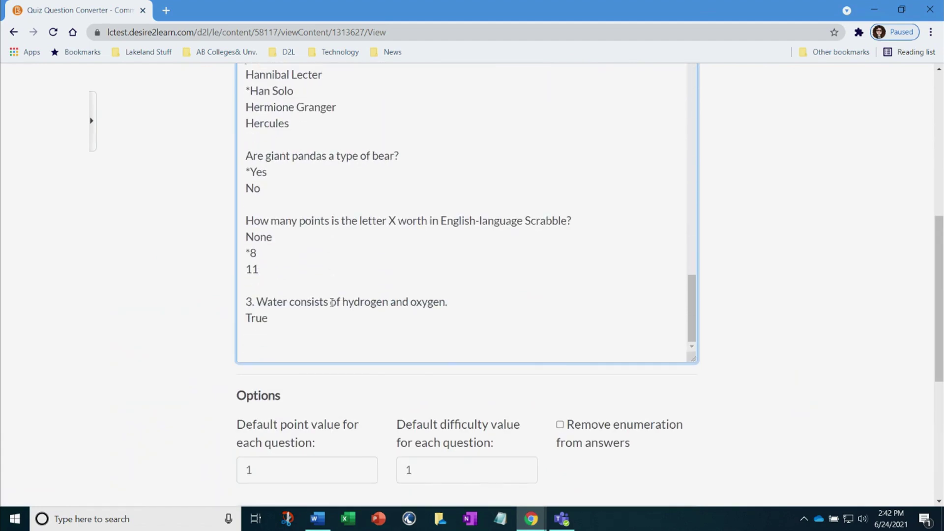
scroll(321, 297, down, 2)
click(258, 240)
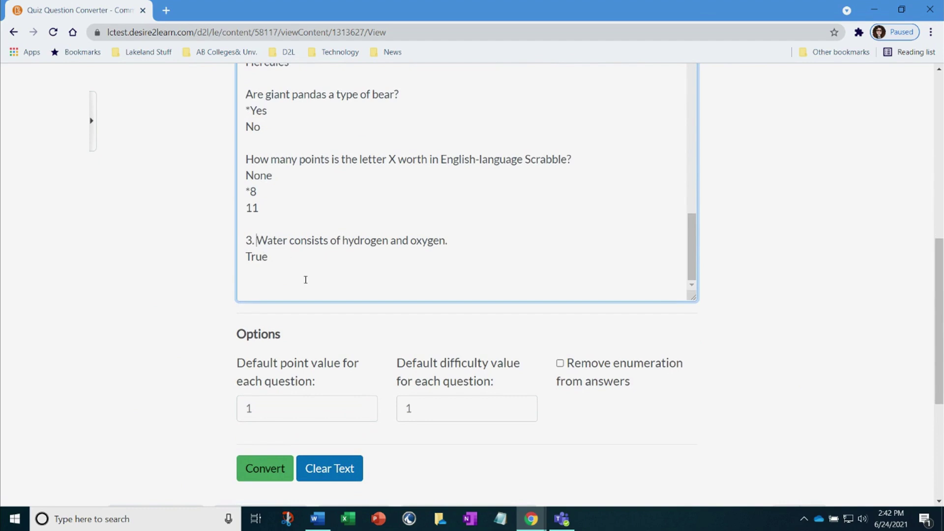
key(BackSpace)
key(BackSpace)
key(BackSpace)
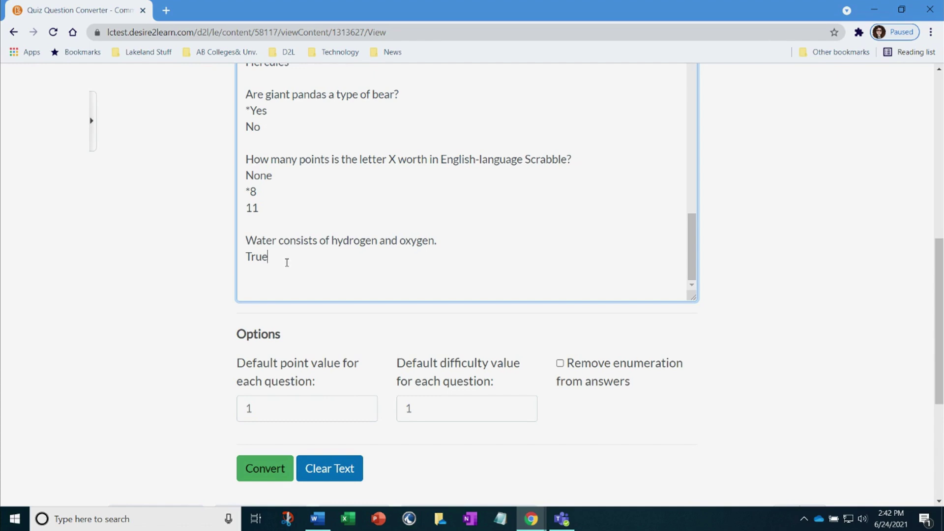
Convert the cleaned-up quiz text to a CSV file, leaving the default point value, difficulty and enumeration options as they are.
scroll(289, 266, up, 1)
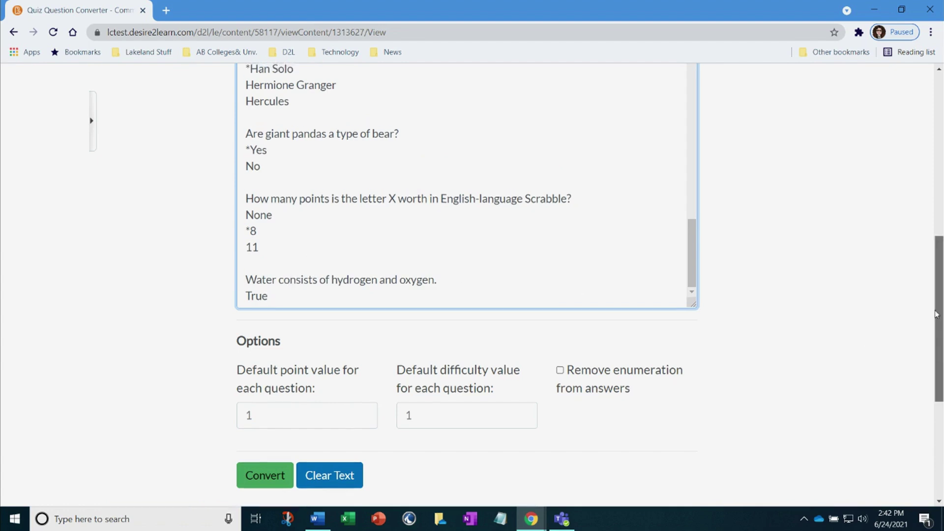
drag(939, 329, 938, 165)
scroll(582, 238, down, 4)
scroll(556, 242, down, 7)
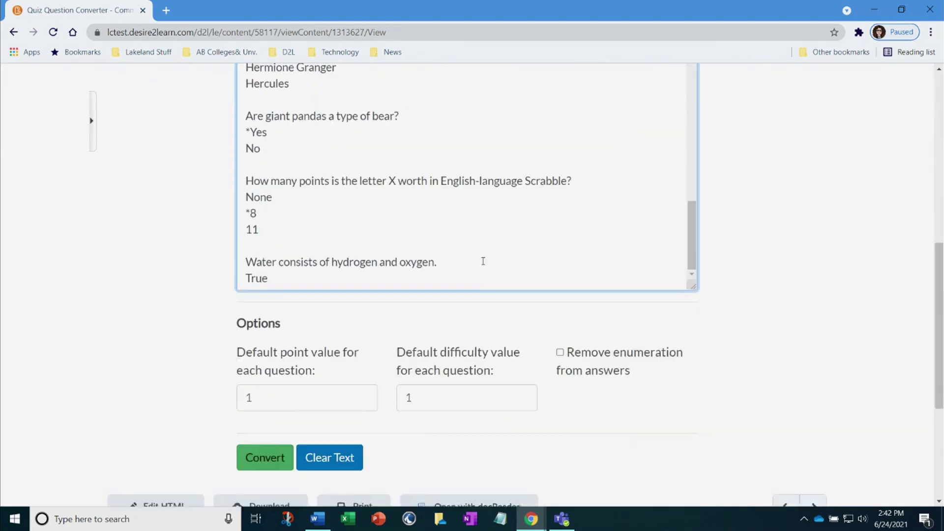
click(281, 294)
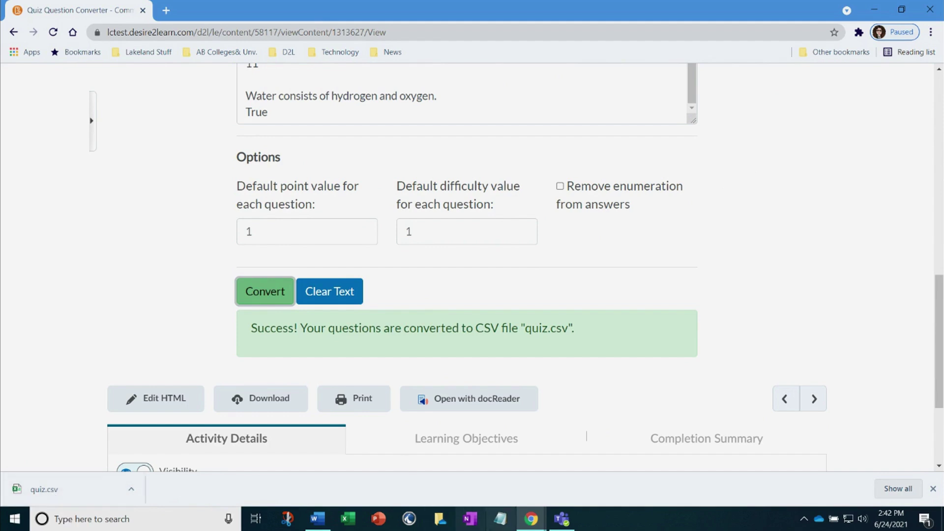
Return to the Brightspace homepage, enter the Sandbox course and open the Question Library of its quizzes.
mouse_move(534, 524)
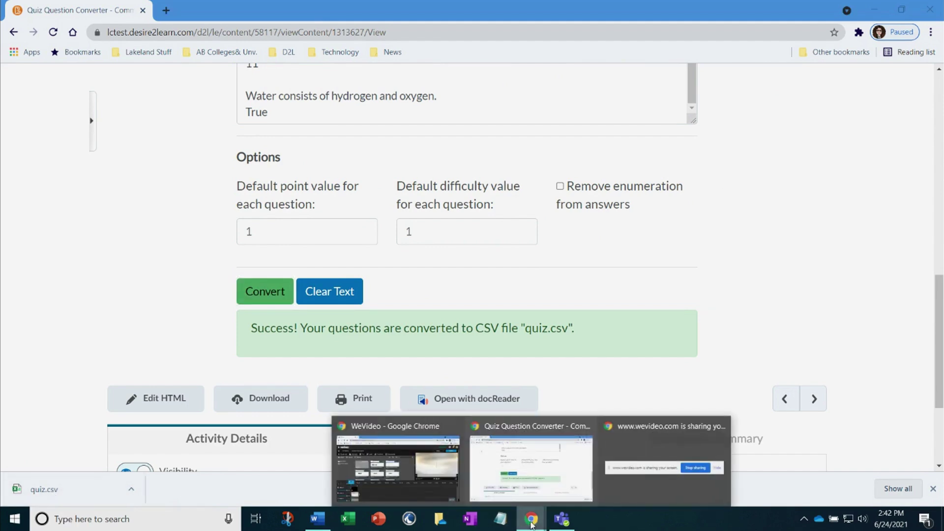
click(523, 480)
scroll(383, 231, up, 20)
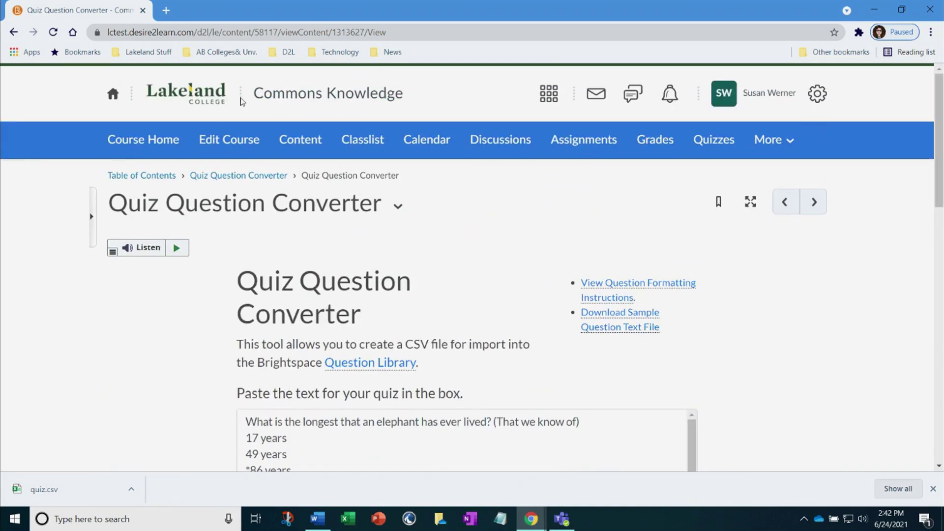
click(113, 94)
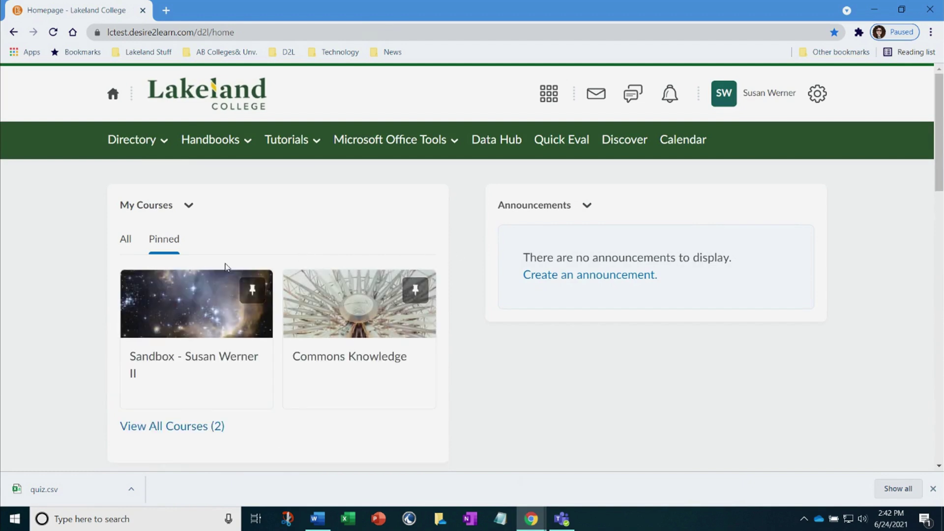
click(179, 317)
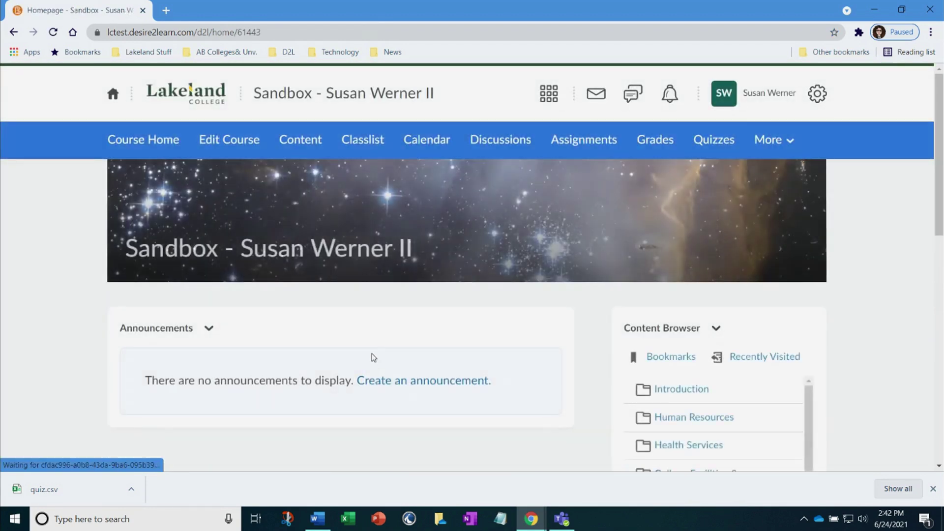
click(711, 143)
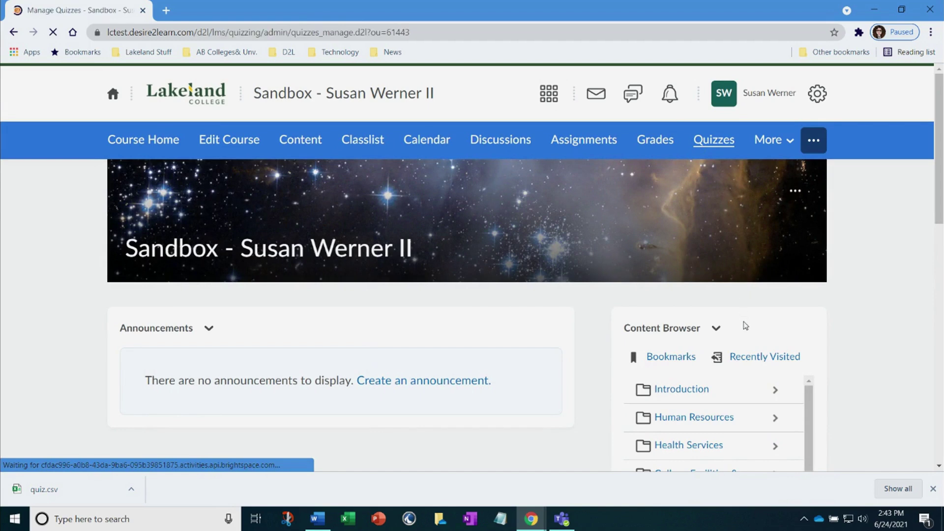
click(240, 178)
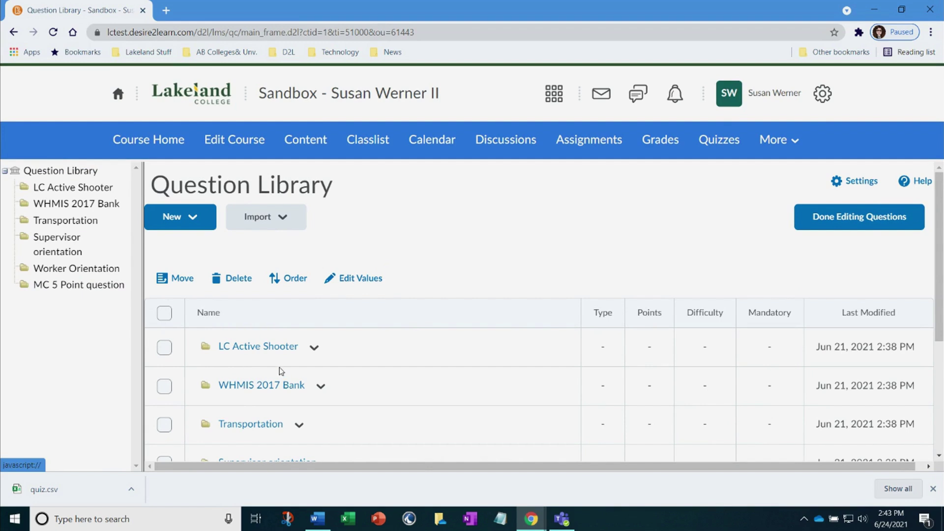
Create and save a new Question Library section titled "Importer tool example".
click(196, 218)
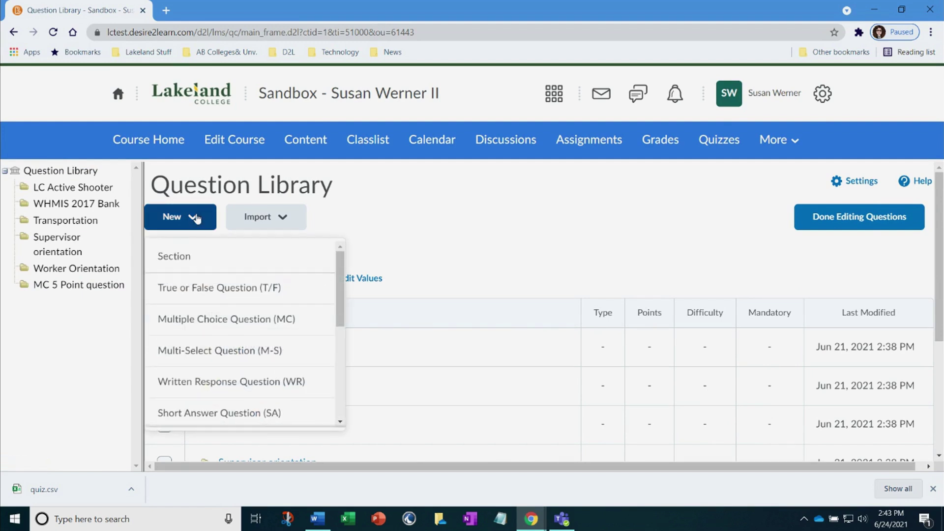
click(180, 261)
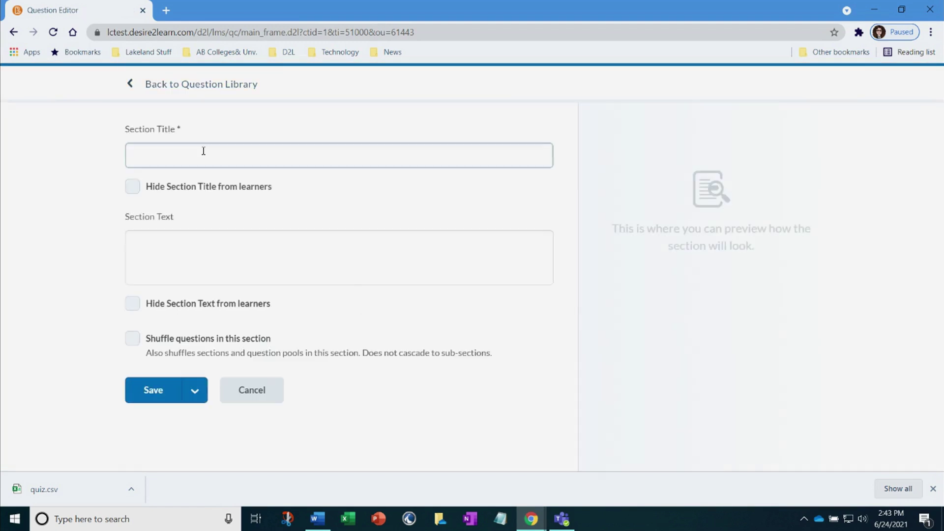
text(I)
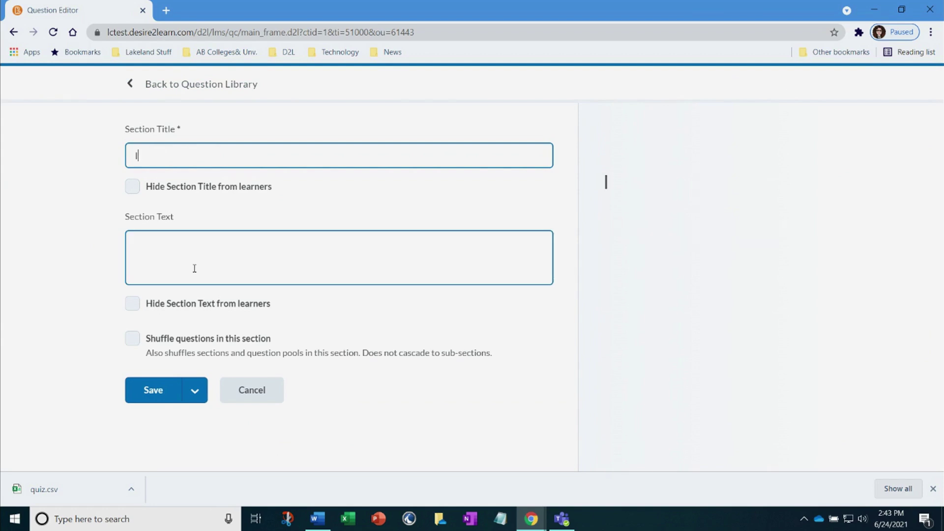
text(mporter tool example)
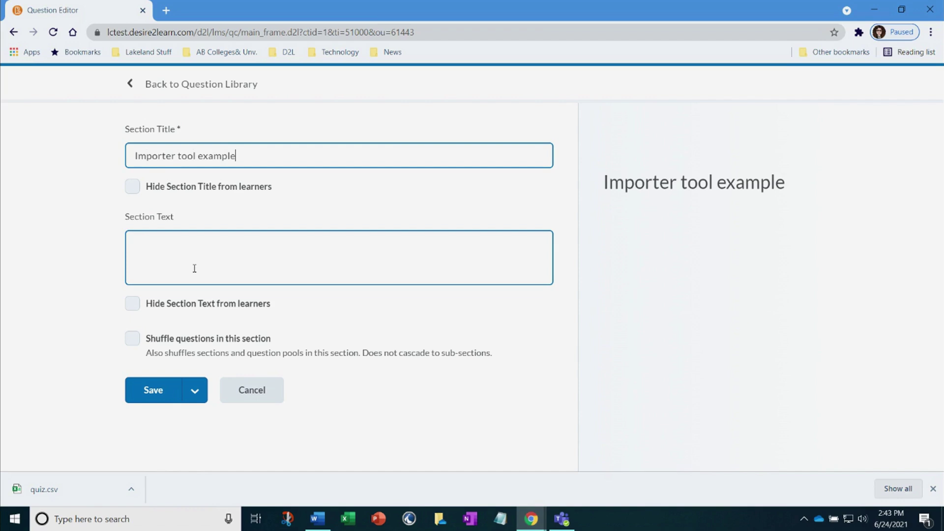
click(153, 390)
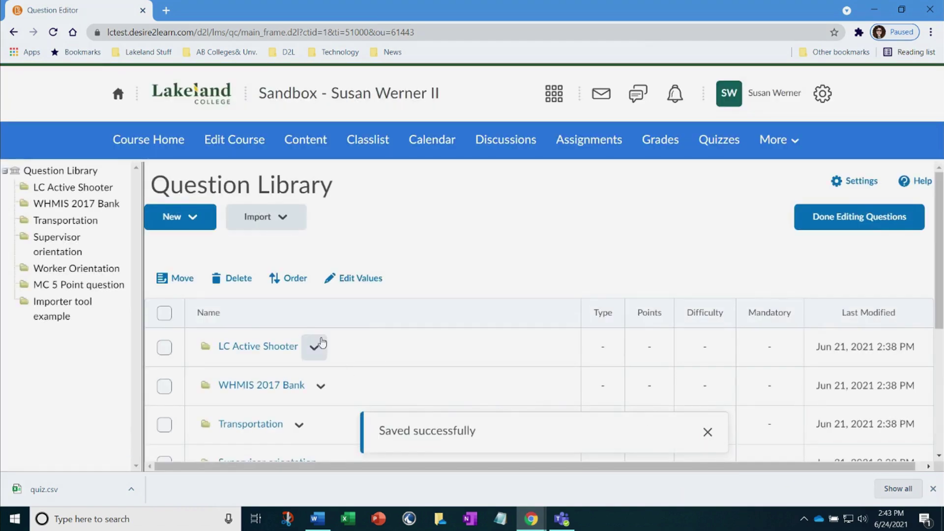
Upload quiz.csv from the Downloads folder into the "Importer tool example" section and import all of its questions.
scroll(321, 326, down, 5)
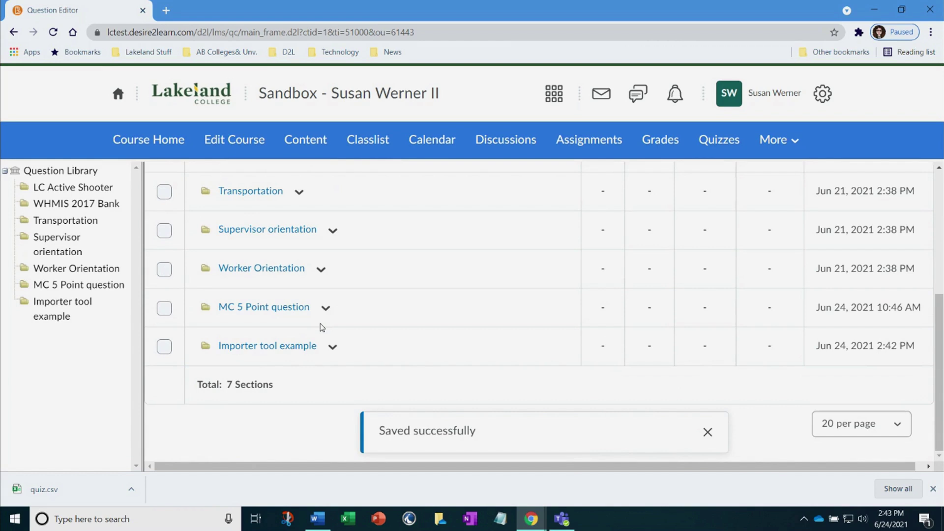
click(244, 350)
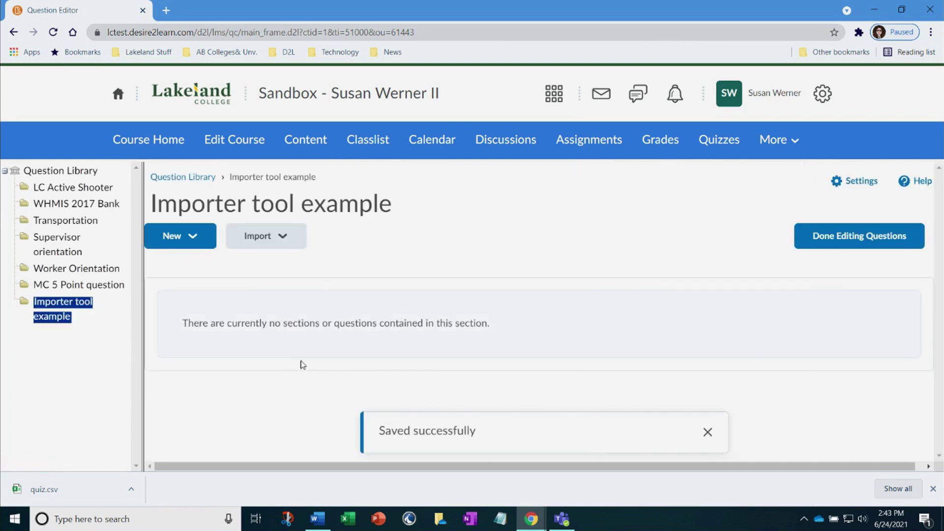
click(279, 238)
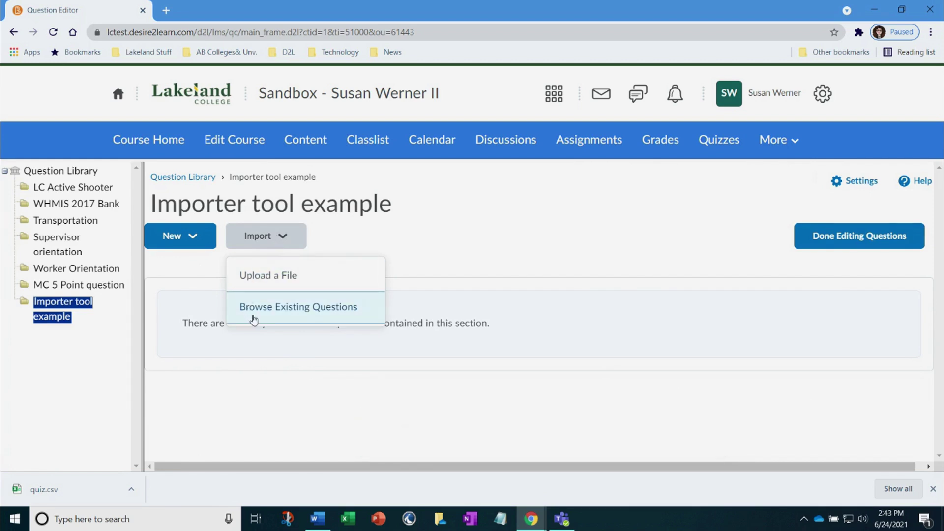
click(266, 279)
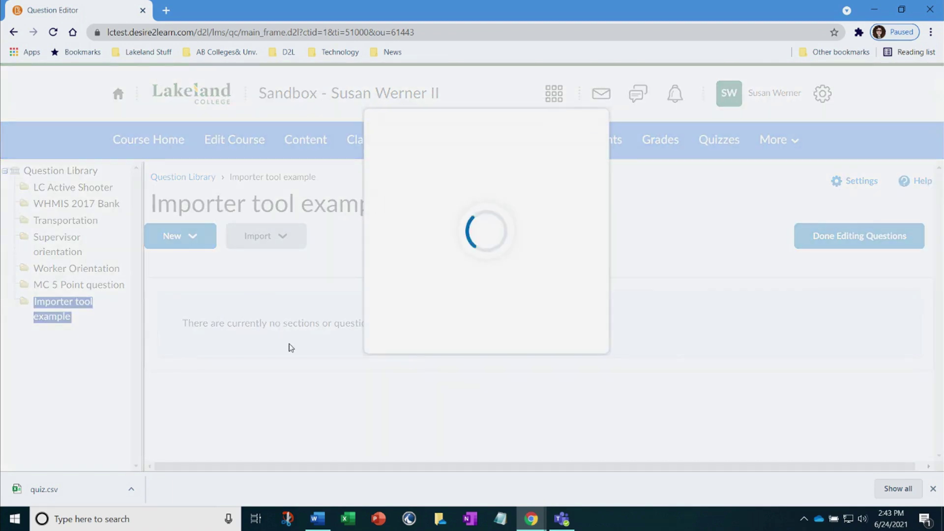
click(478, 292)
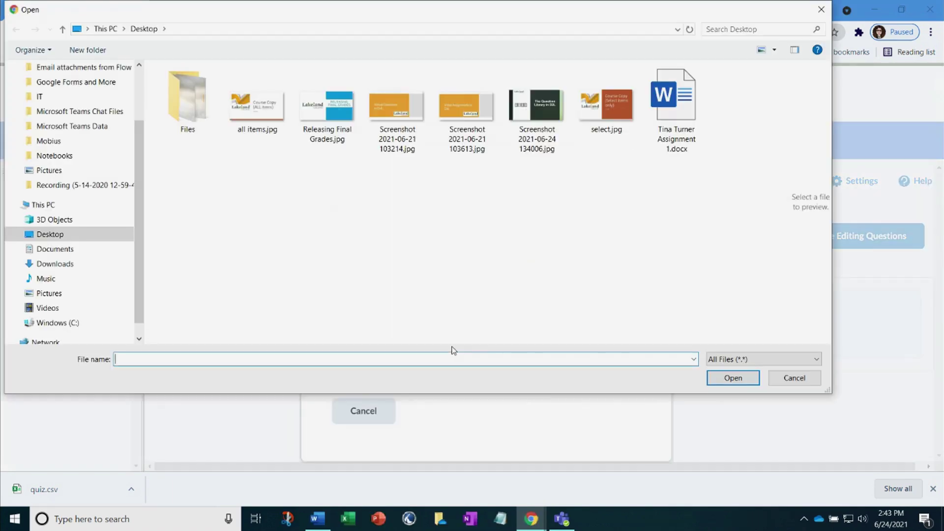
click(55, 265)
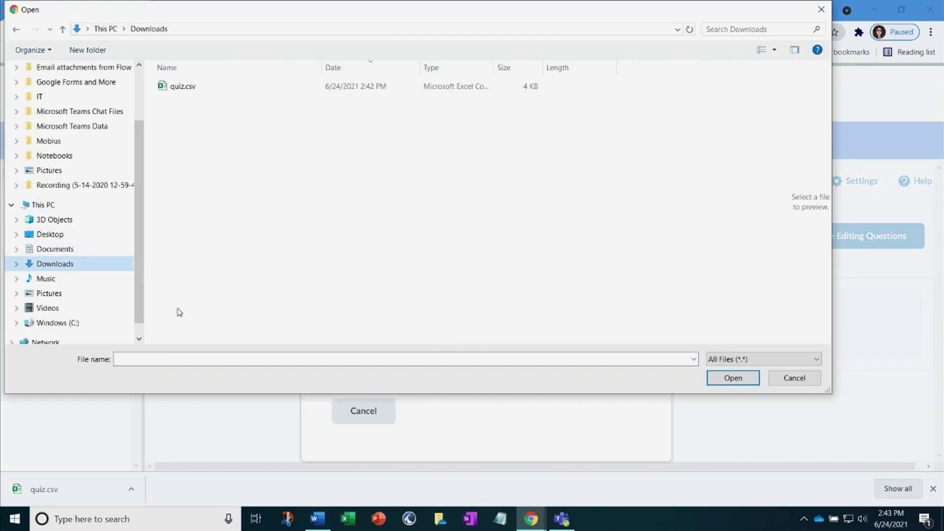
click(184, 86)
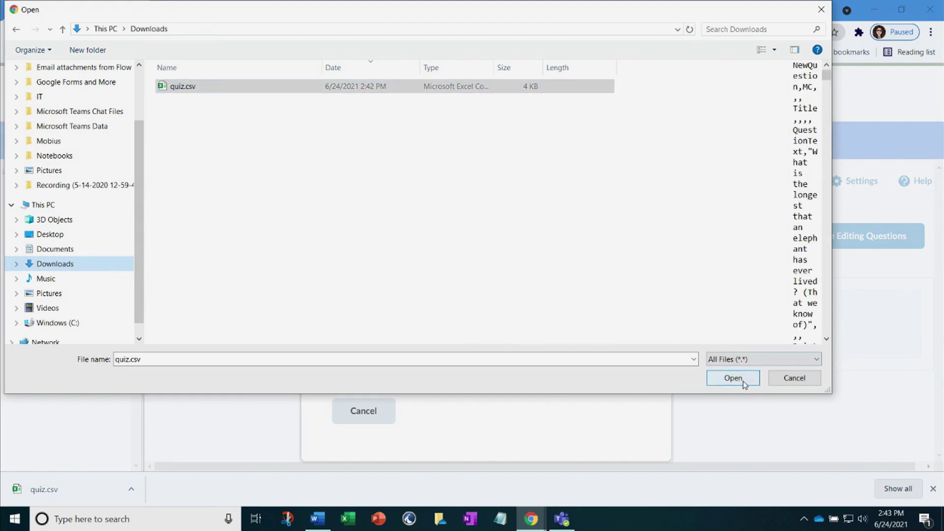
click(745, 384)
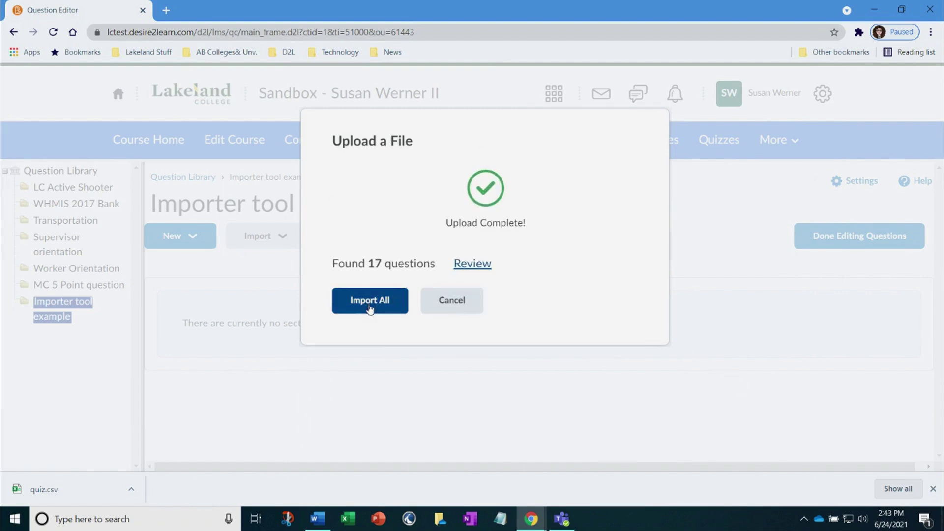
click(385, 295)
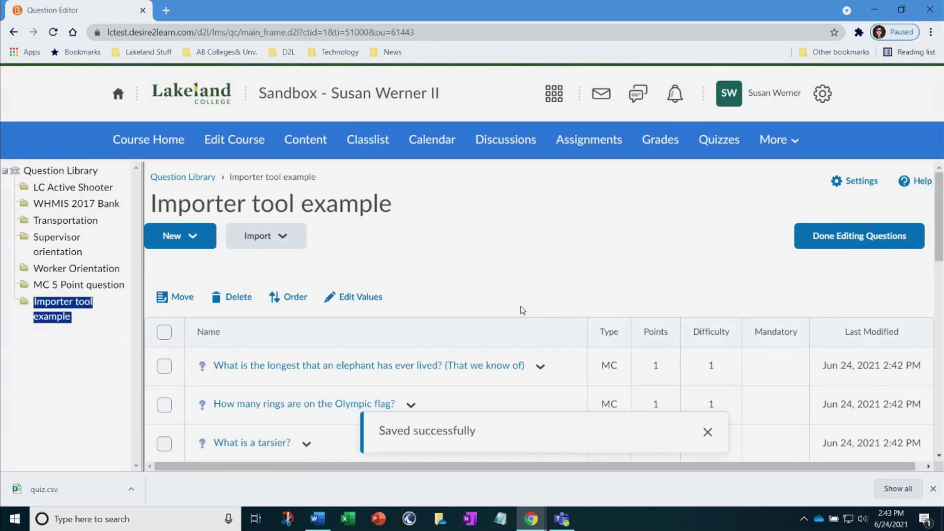
Check the imported questions in the "Importer tool example" section, including the ¶ character in the symbol question.
scroll(522, 315, down, 3)
scroll(543, 295, down, 3)
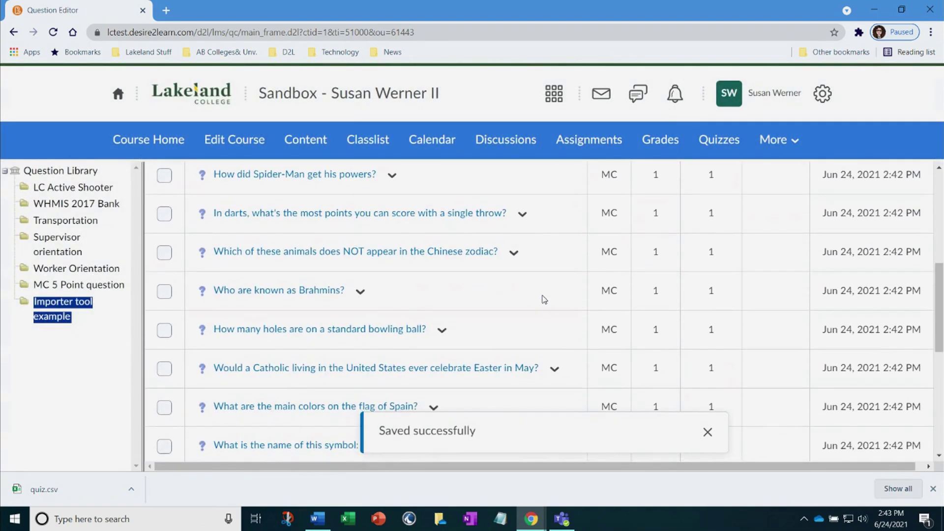
scroll(532, 299, down, 1)
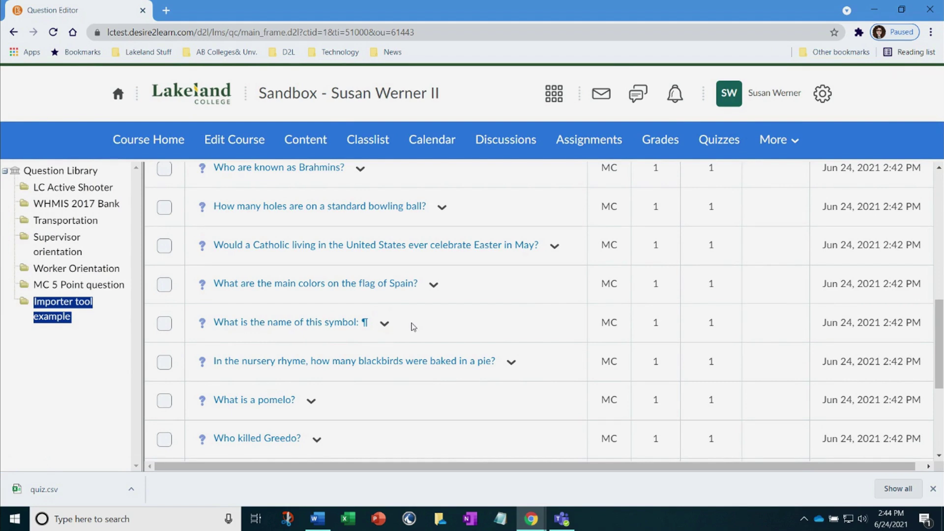
scroll(413, 327, up, 10)
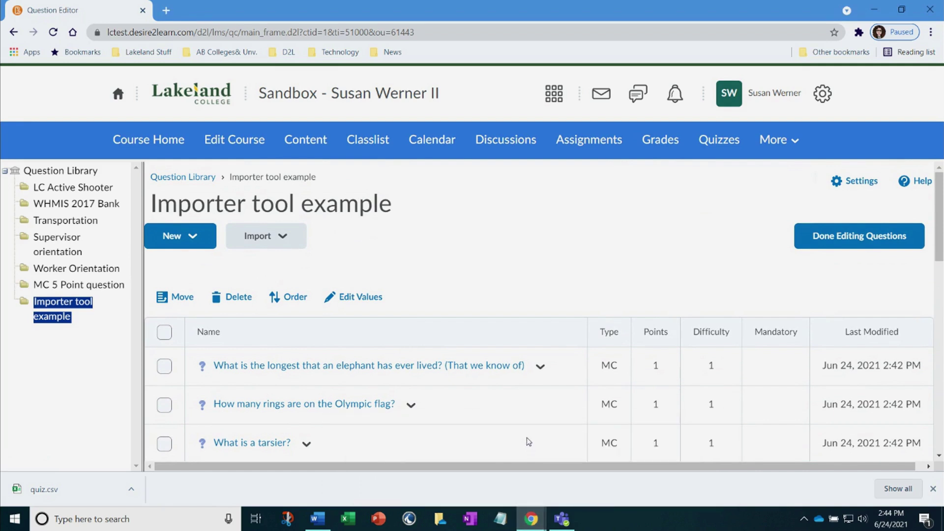
mouse_move(531, 520)
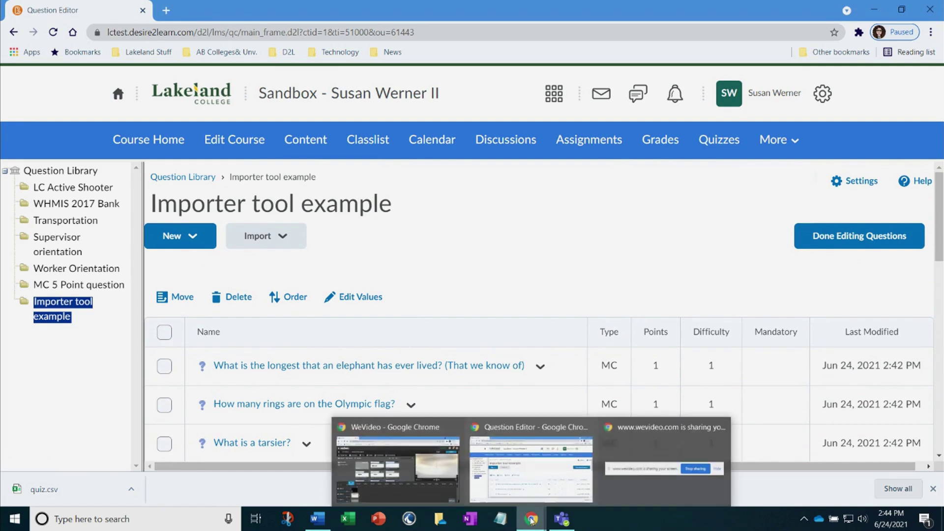